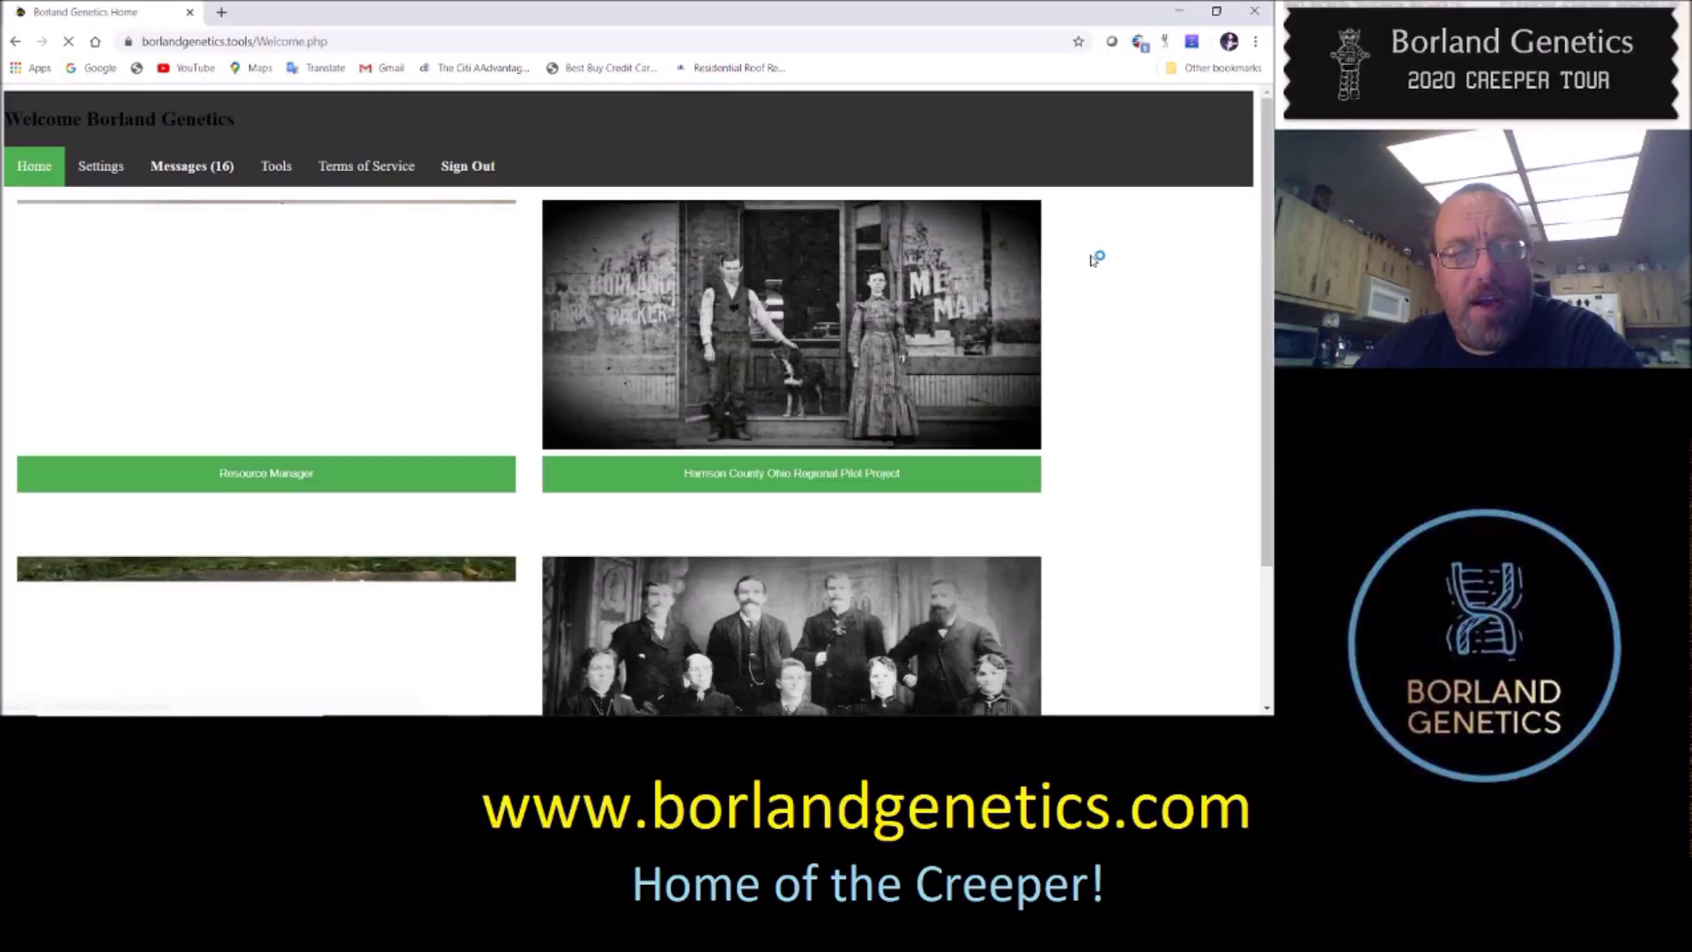
Dismiss the password prompt, list the web tools and open Phoenix under Special Phase Scripts
left_click(782, 264)
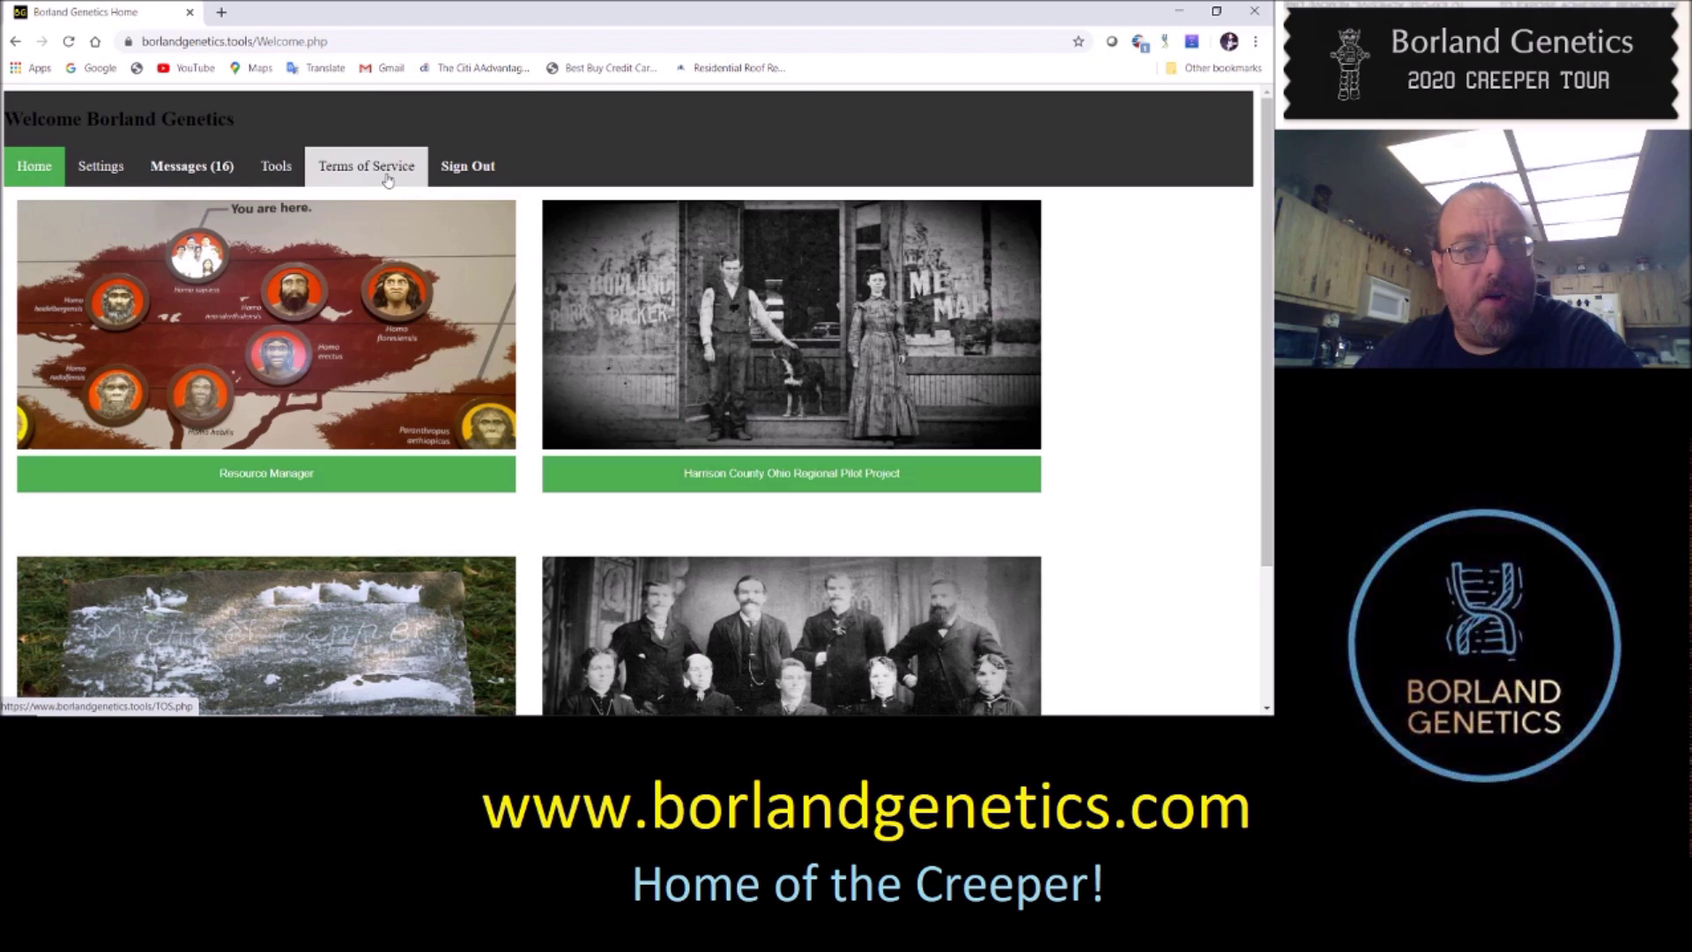
left_click(280, 170)
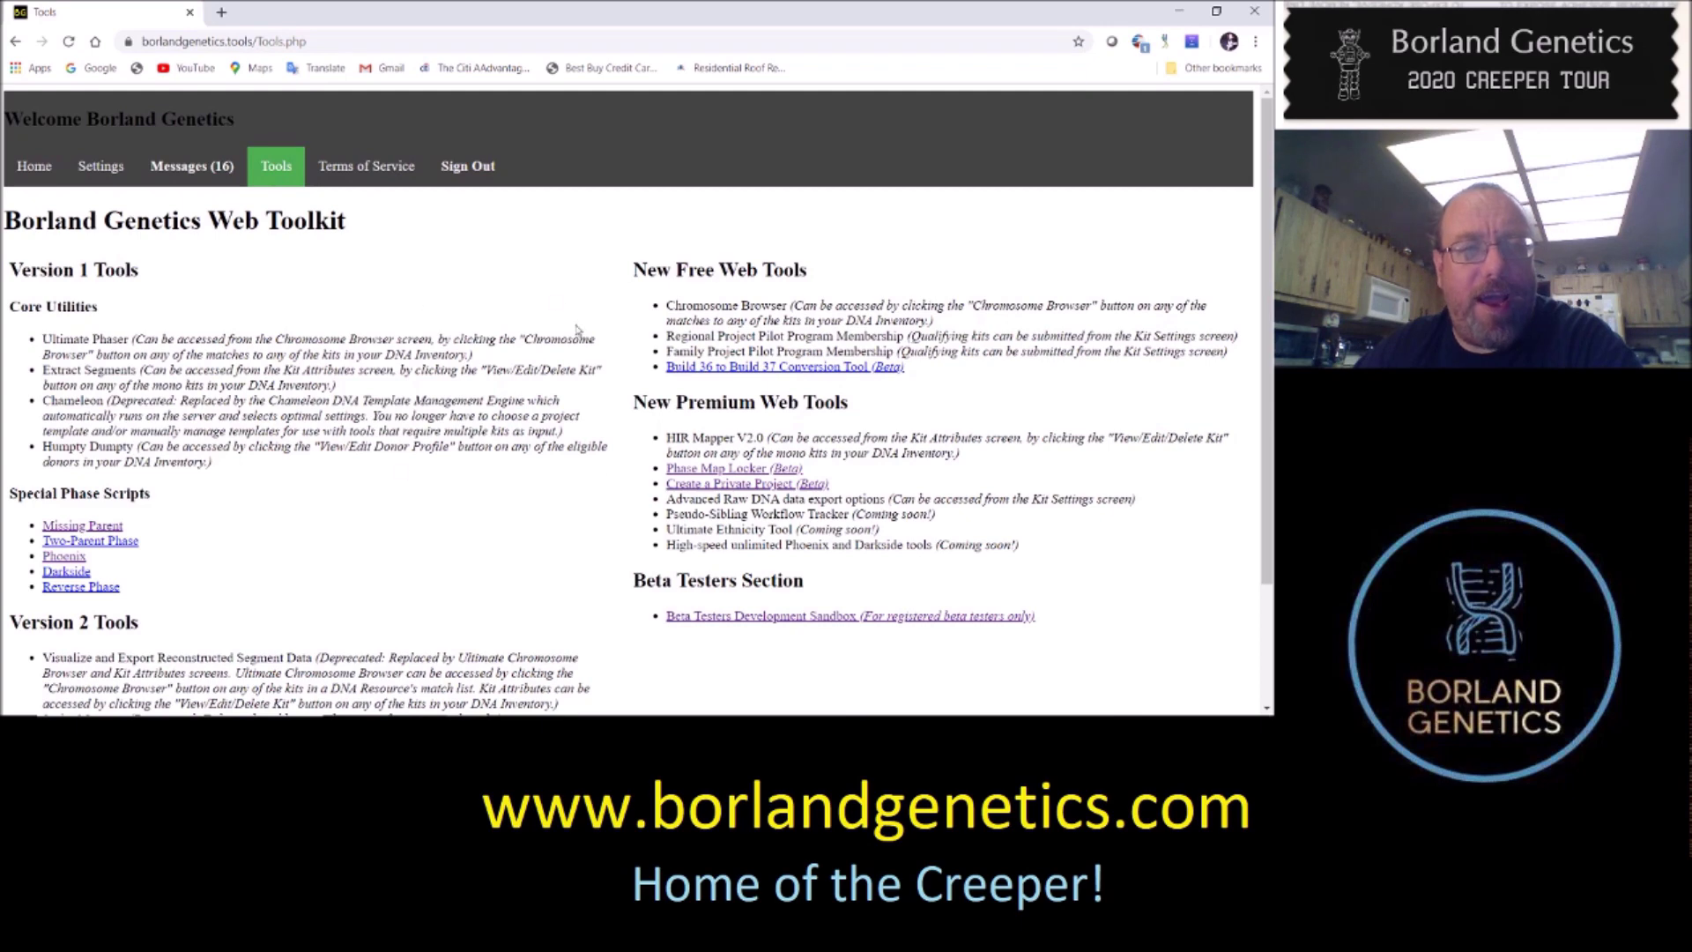
scroll(617, 387, "down", 3)
scroll(579, 454, "up", 3)
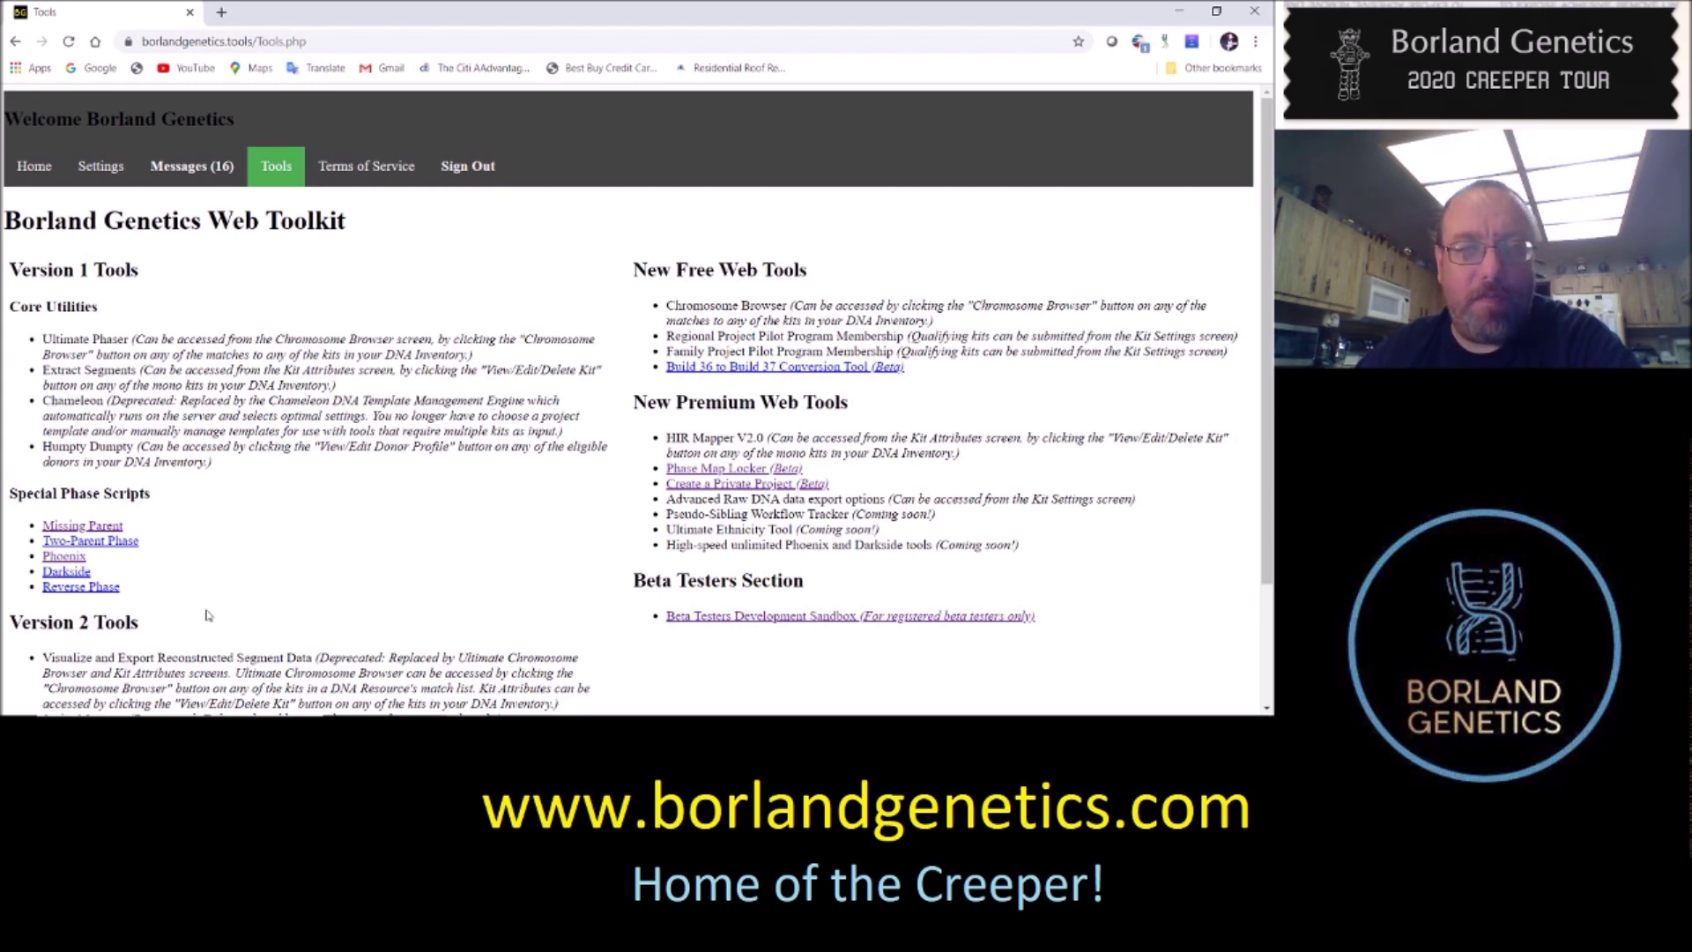
scroll(364, 509, "down", 2)
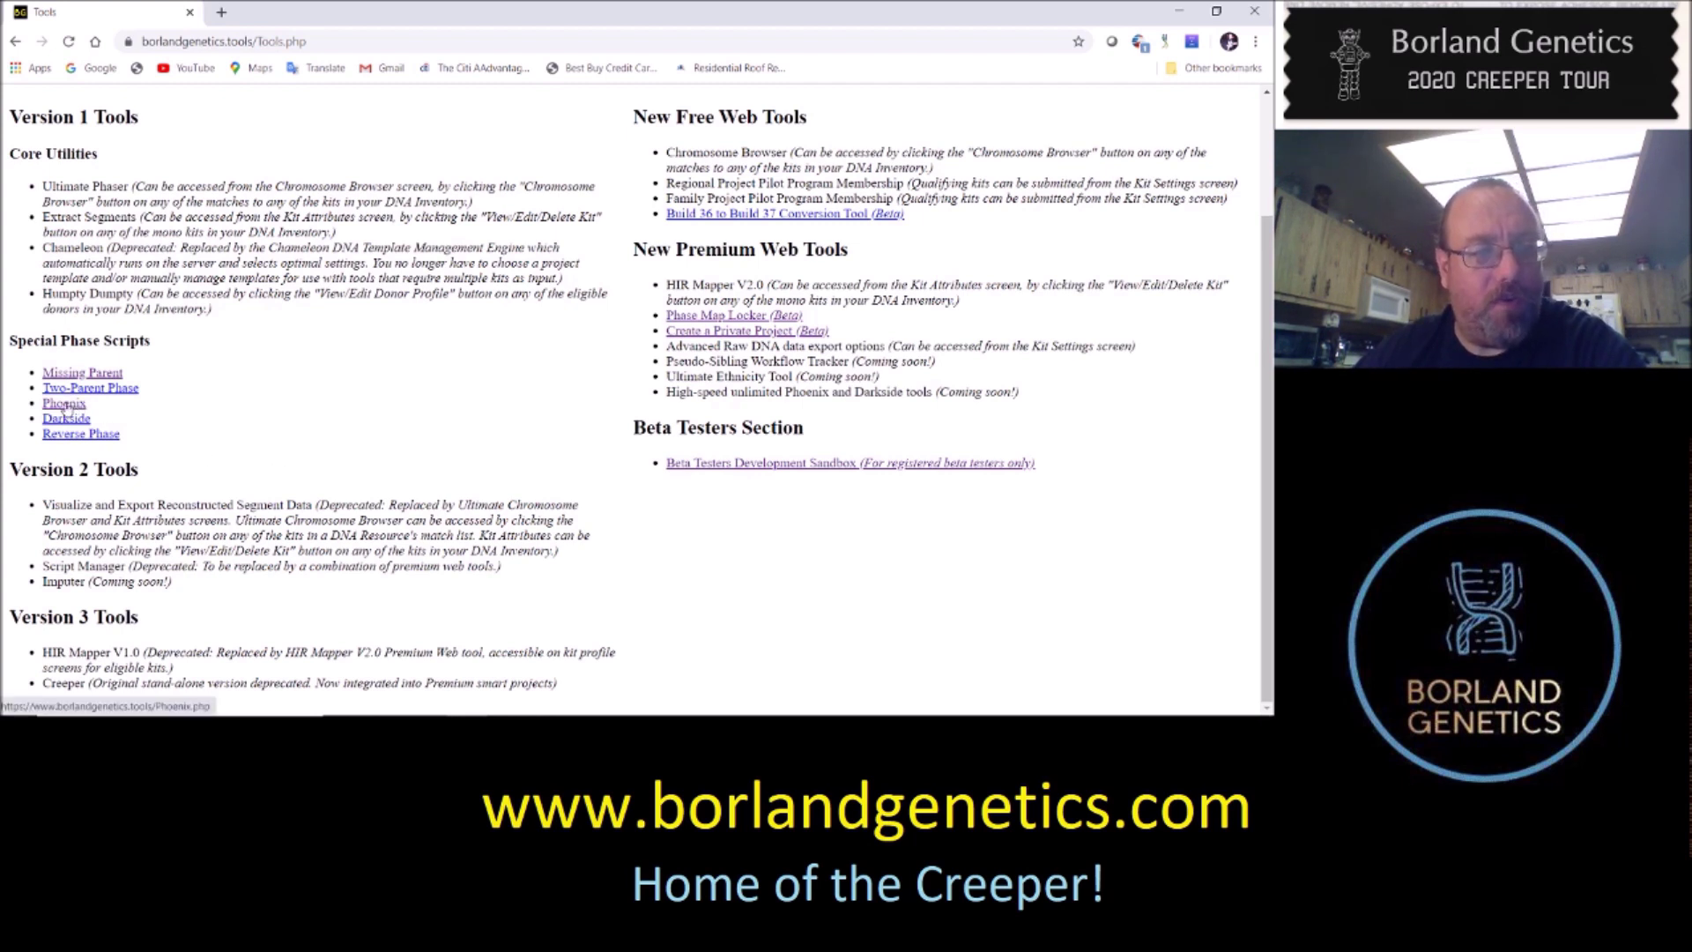
left_click(67, 405)
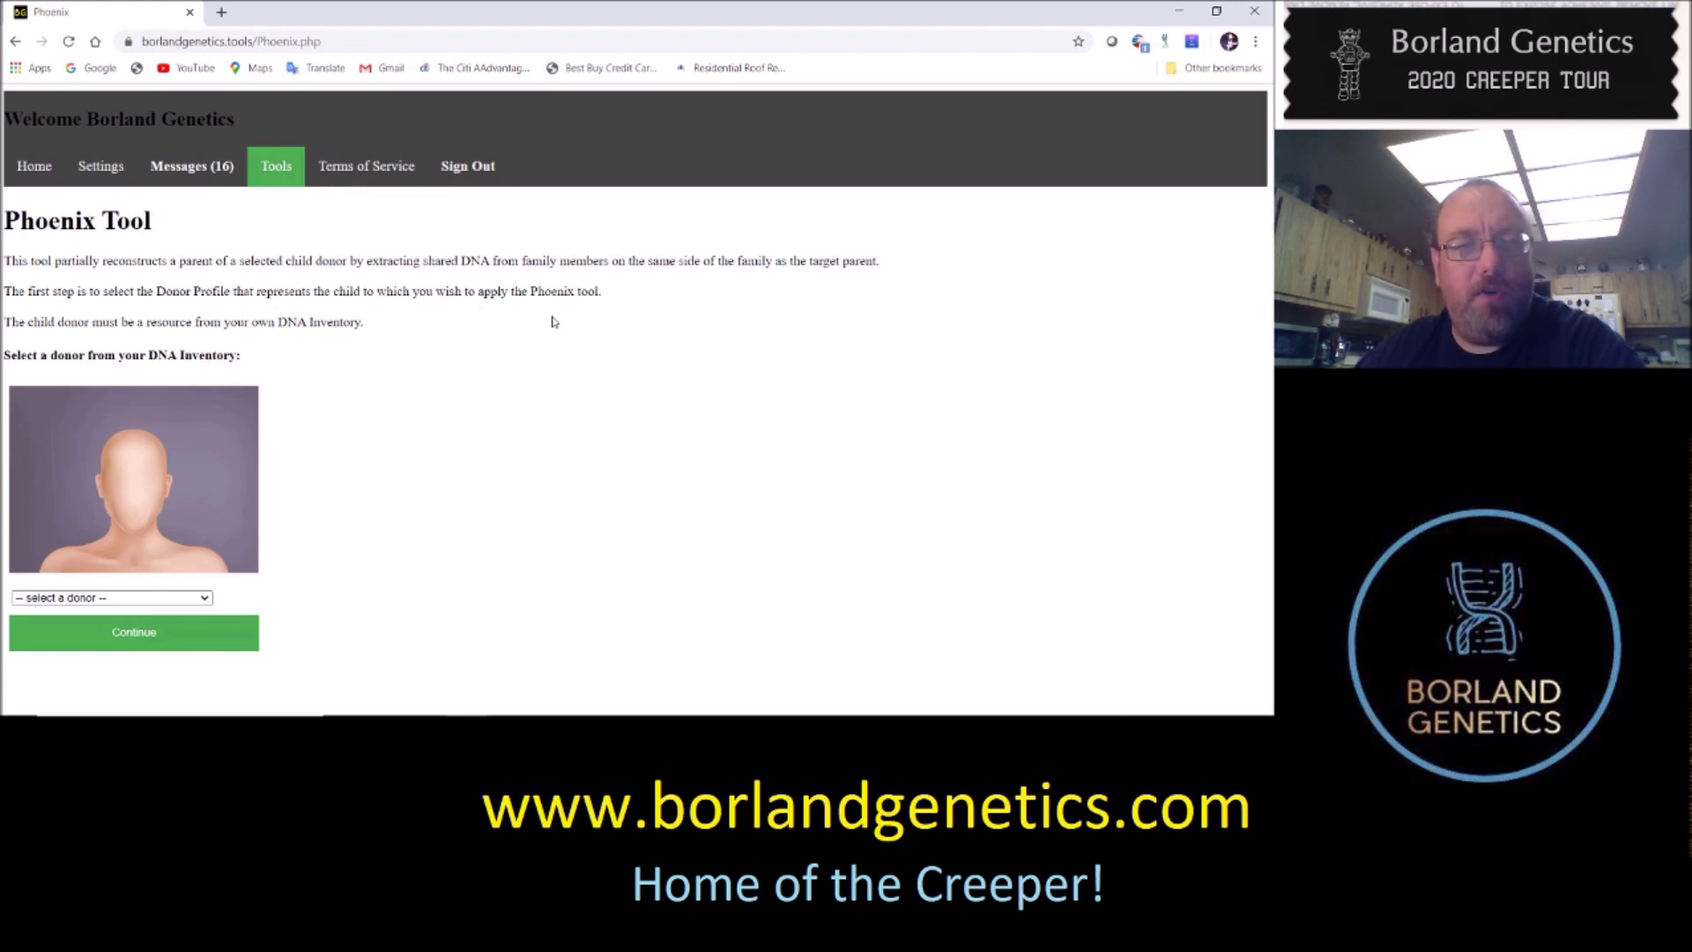
Choose the donor who lived 1950–2011 from the DNA Inventory as the child
left_click(163, 600)
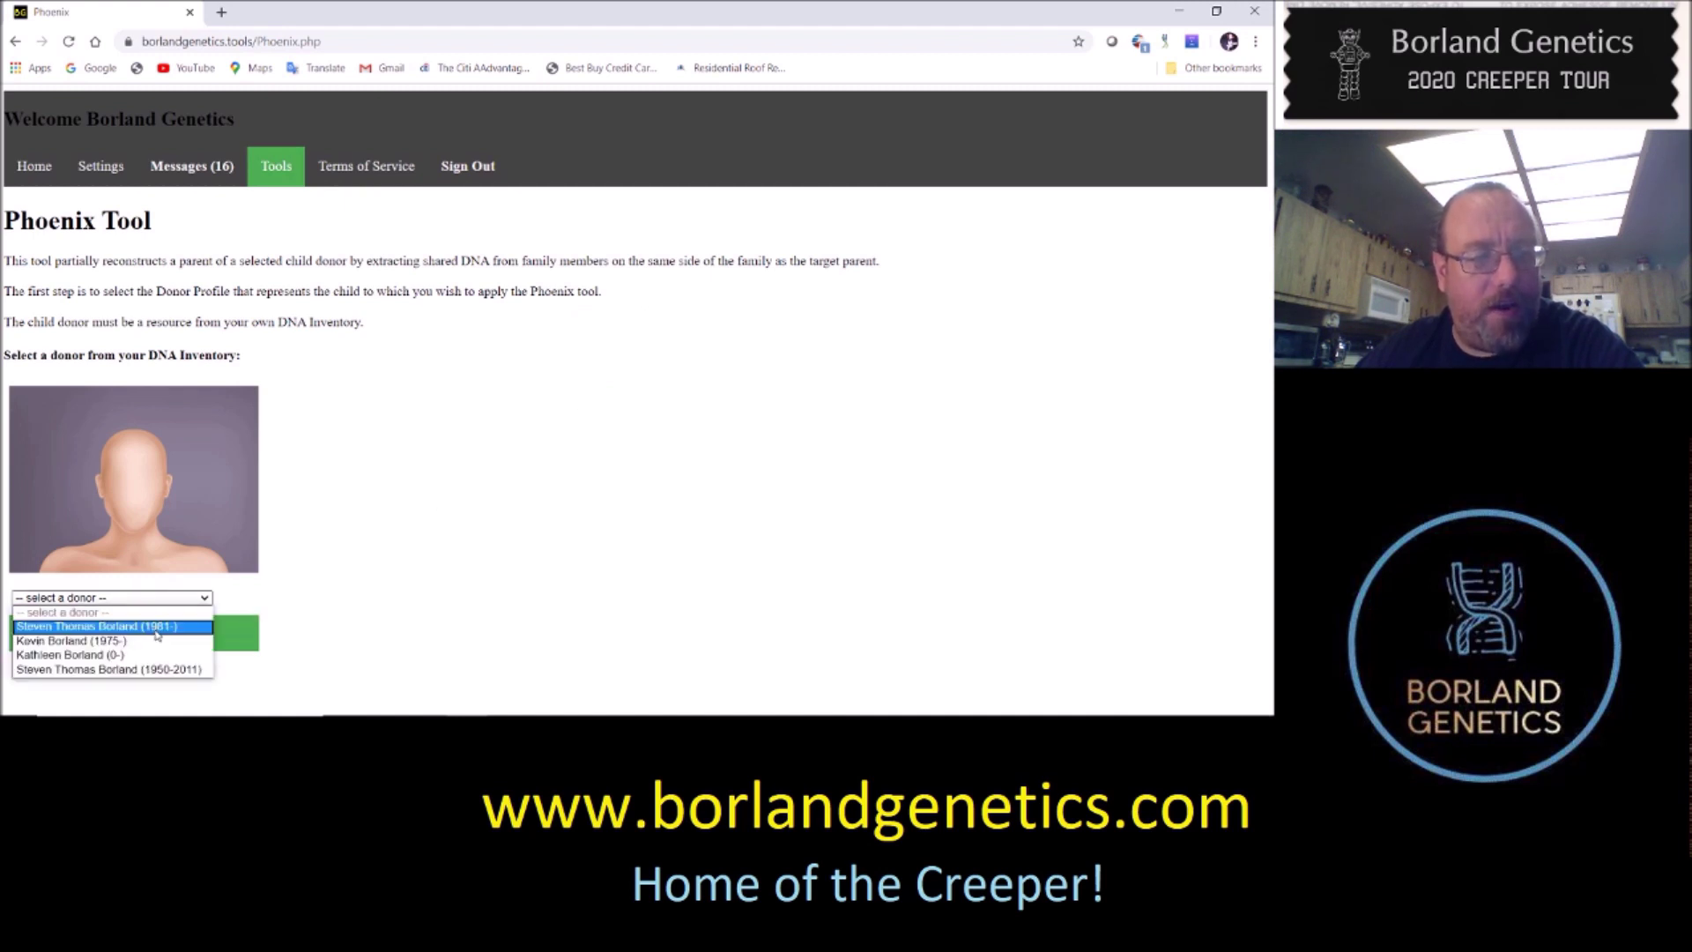
left_click(180, 670)
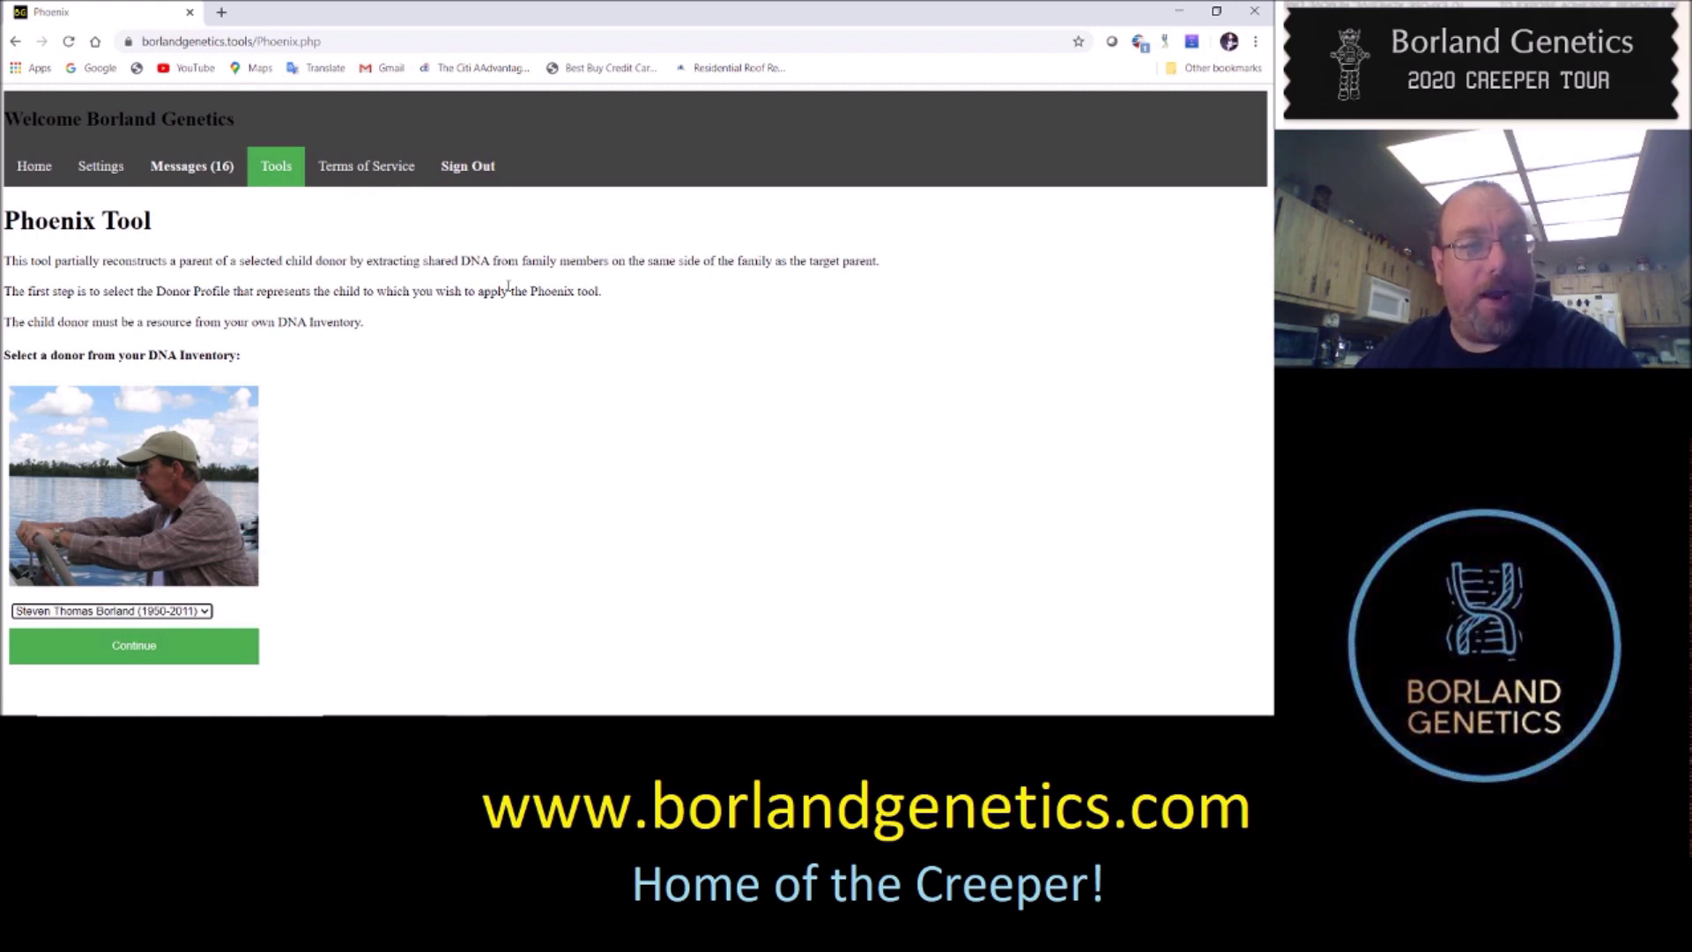
Select the child's third kit (Stereo, 71% coverage) and continue to the target parent form
left_click(176, 656)
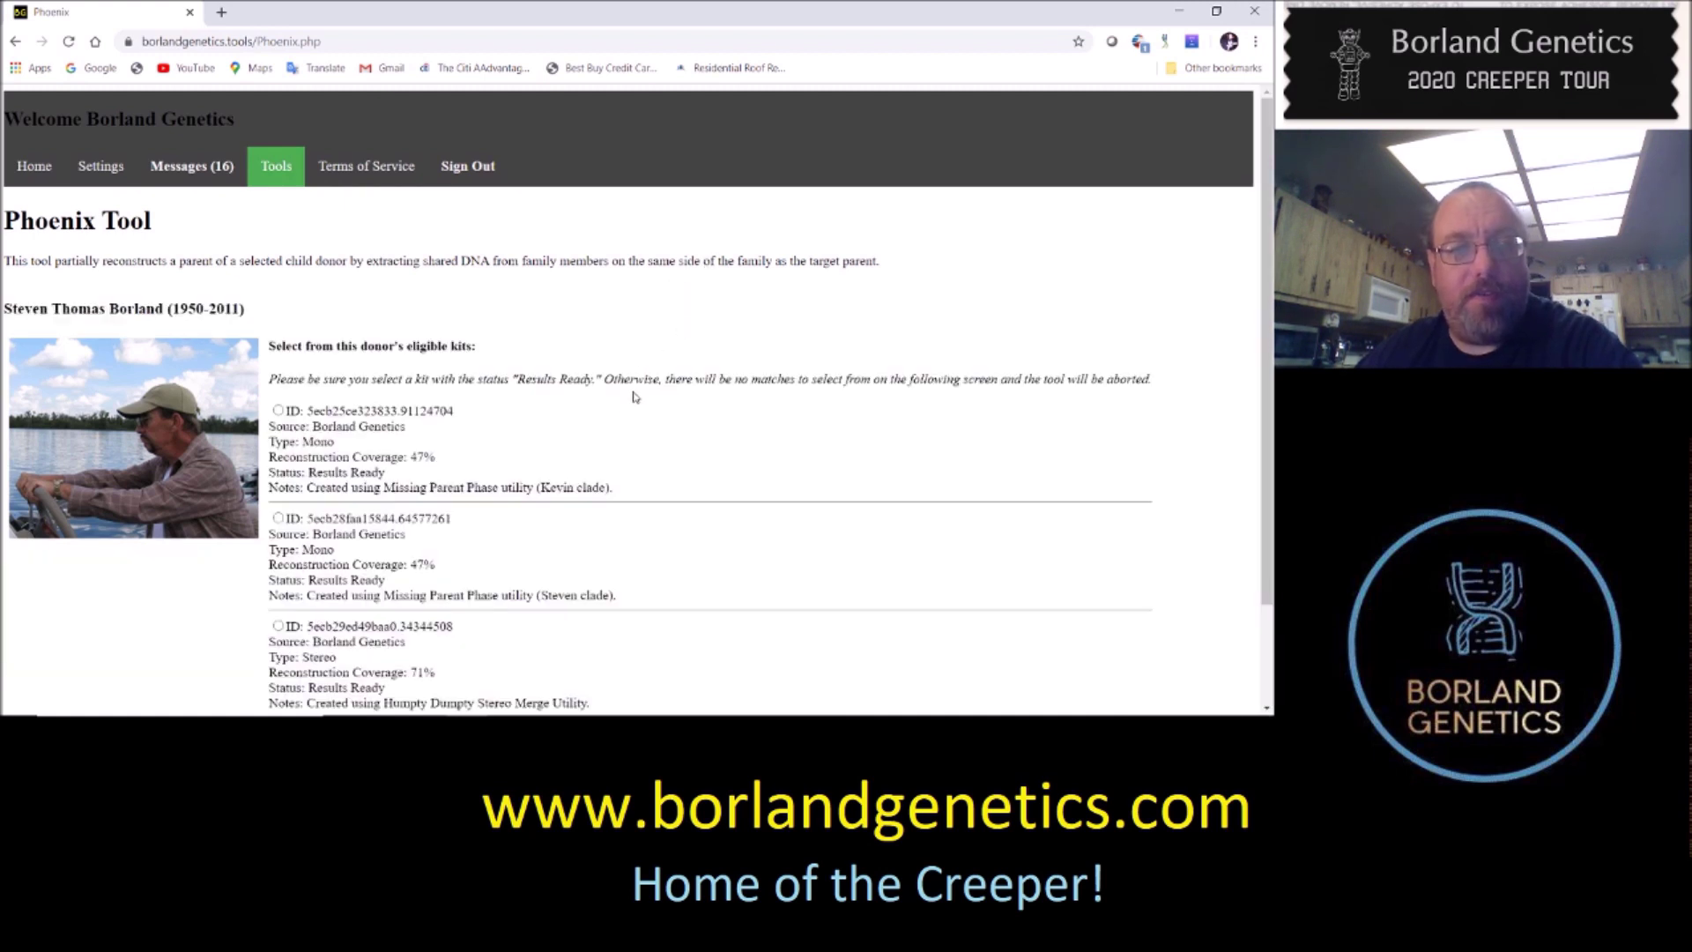
scroll(743, 355, "down", 1)
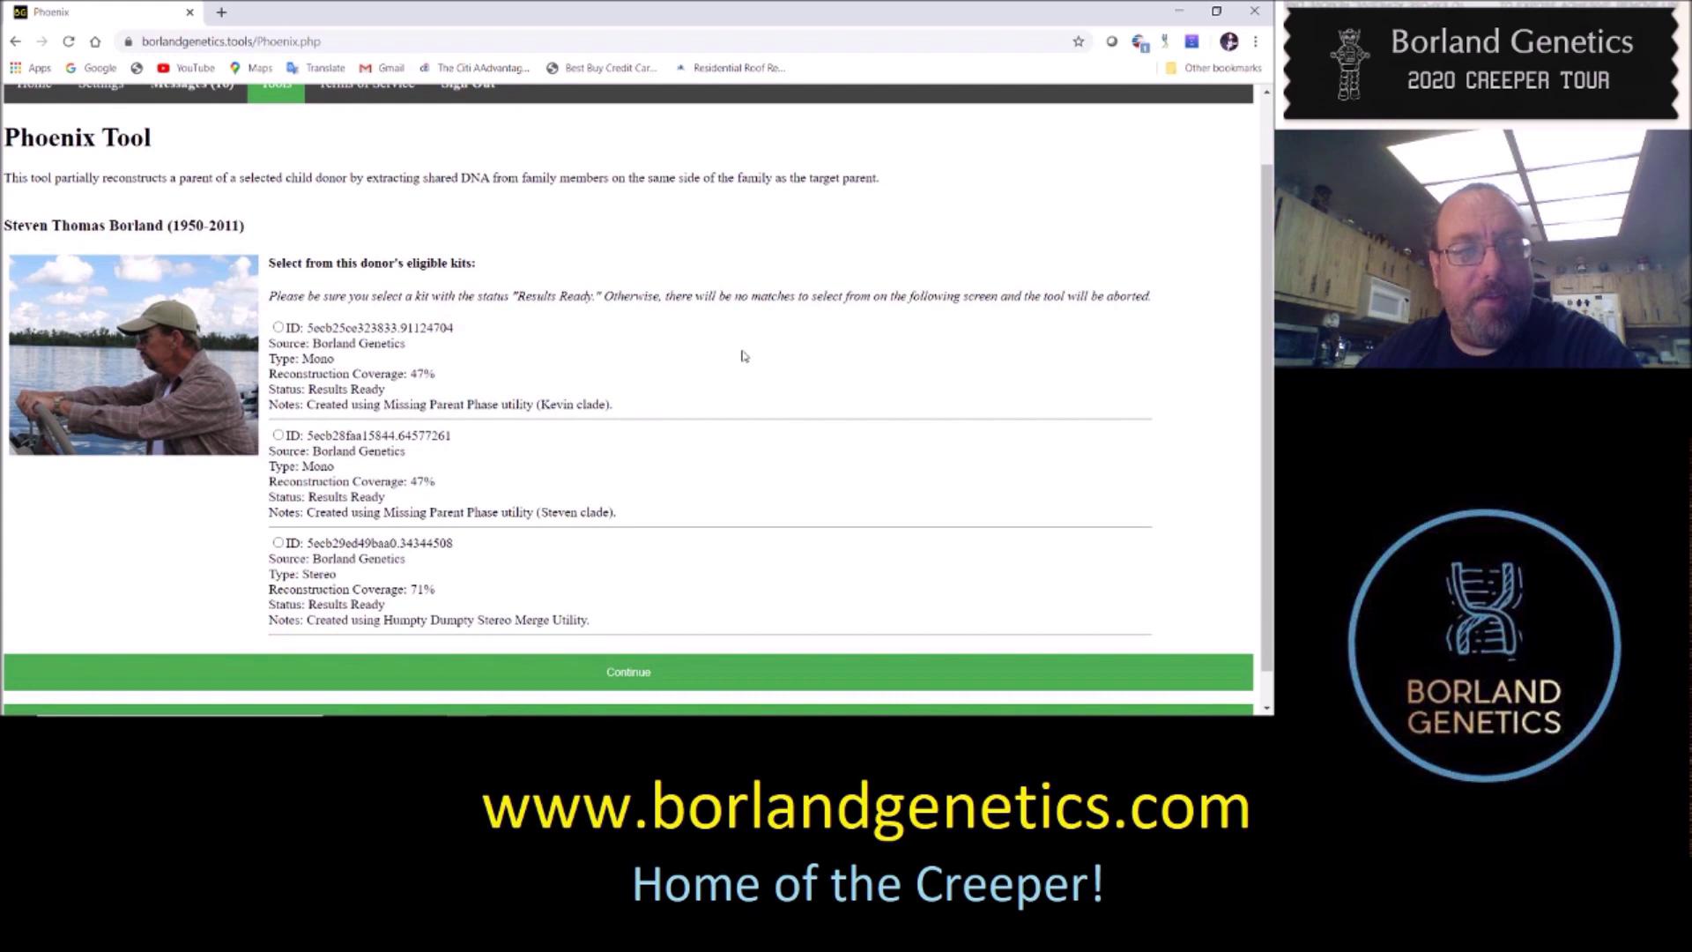
scroll(778, 325, "up", 1)
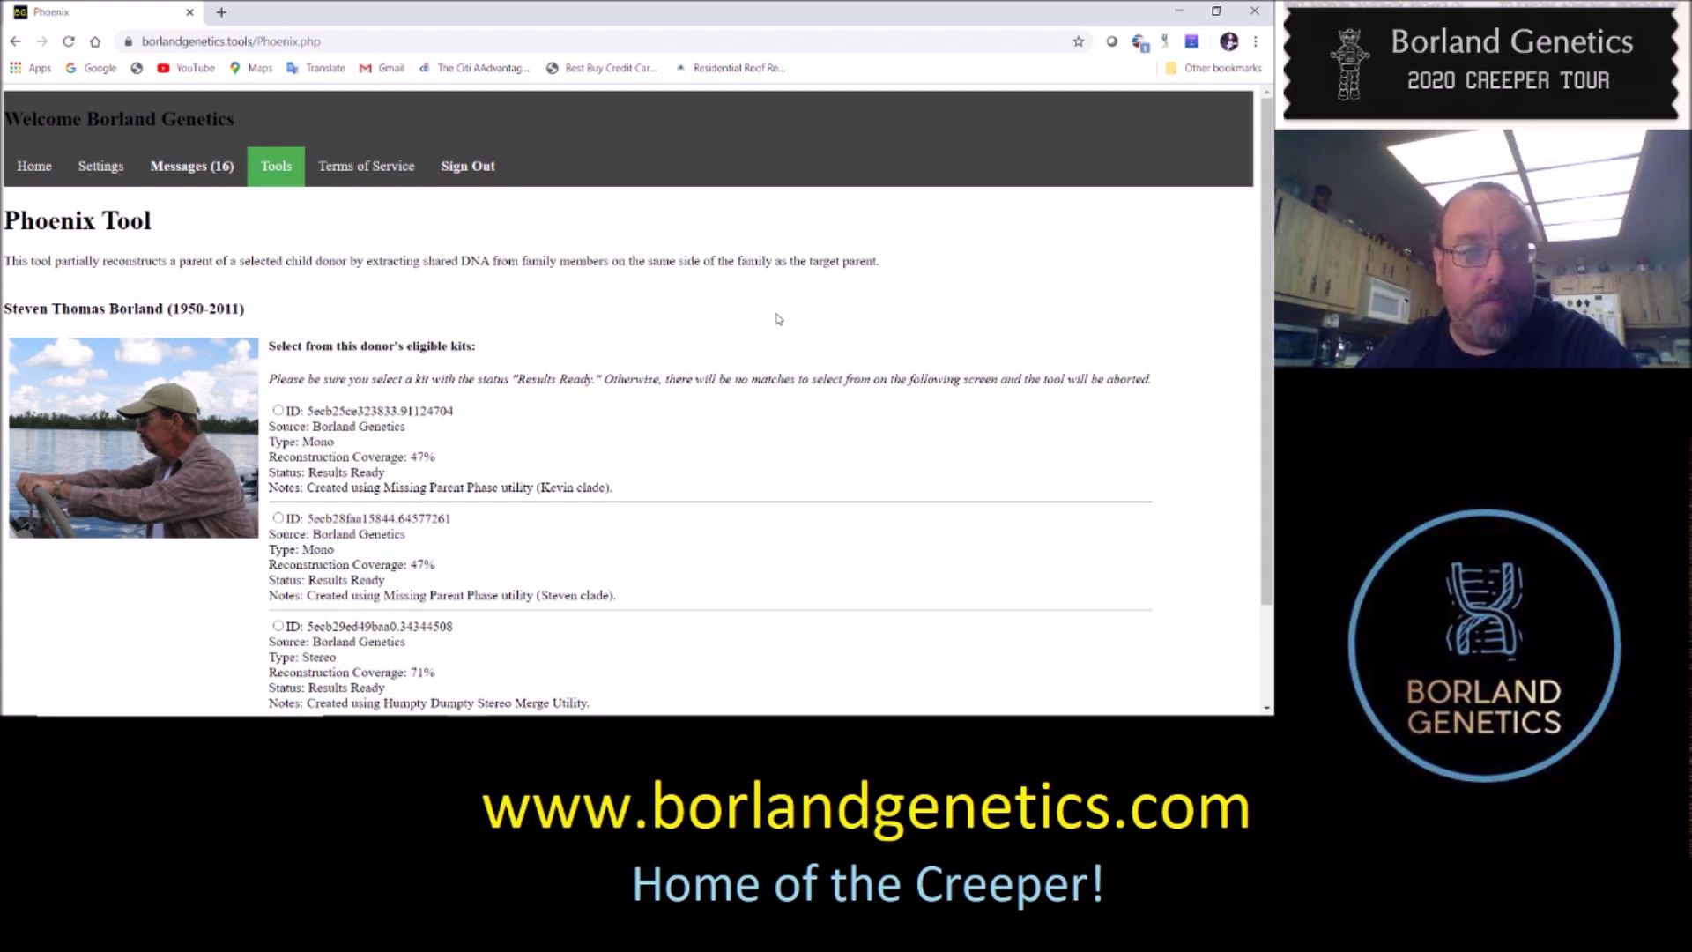
scroll(778, 325, "down", 1)
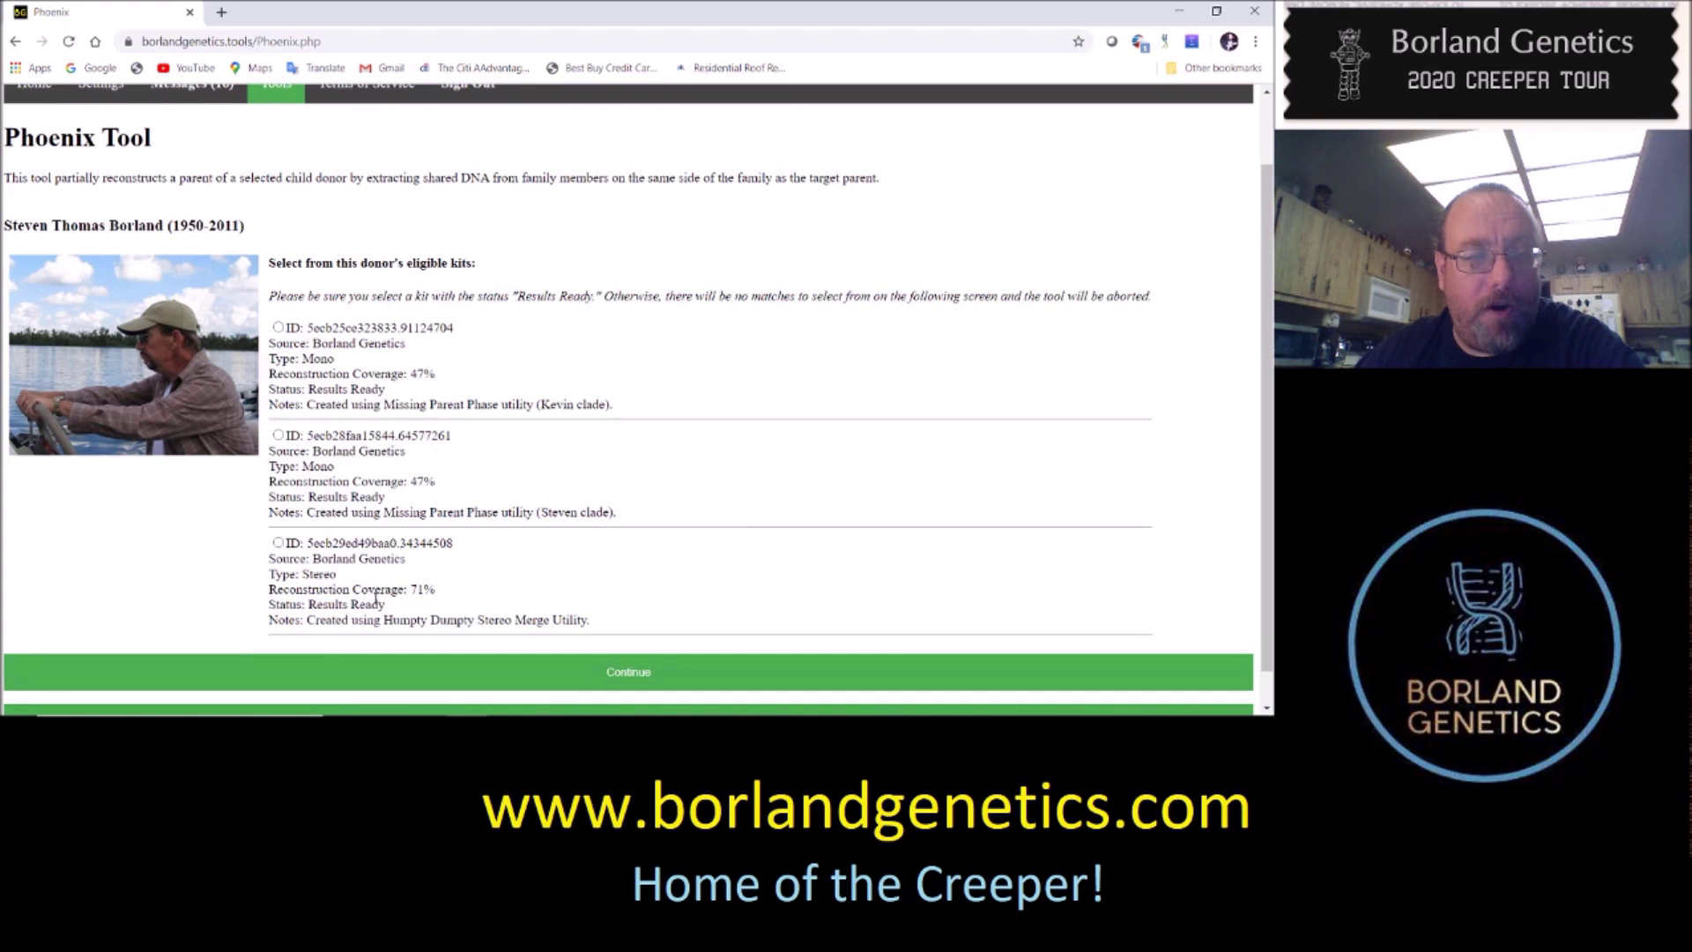
left_click_drag(410, 589, 435, 589)
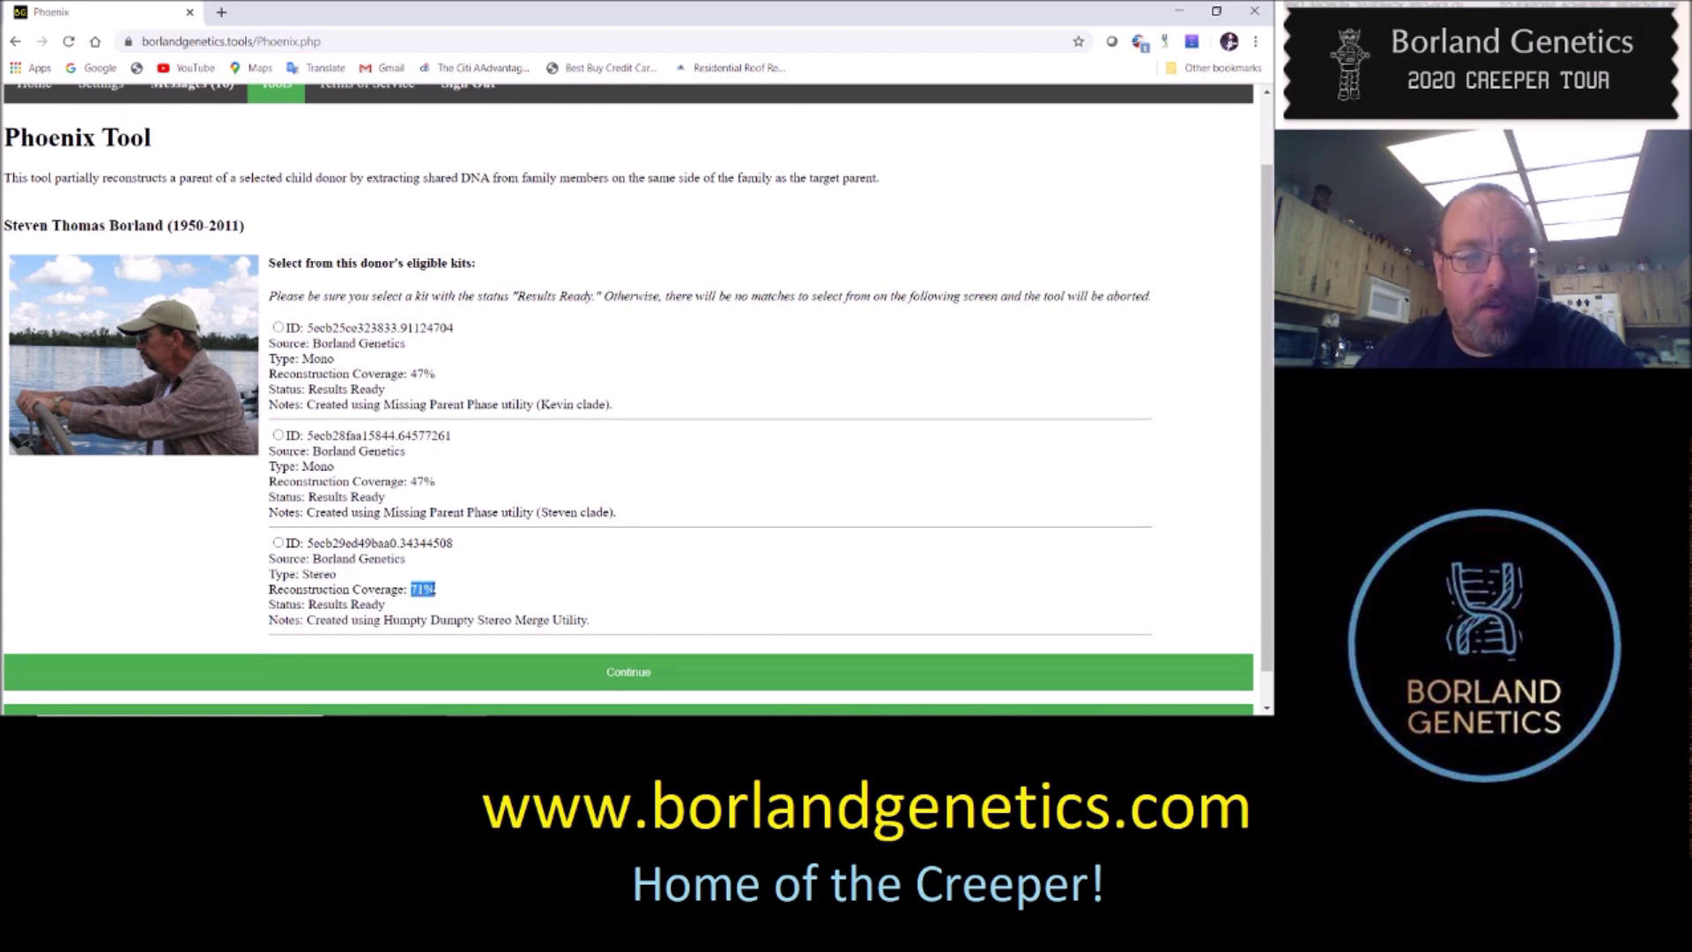
left_click(278, 543)
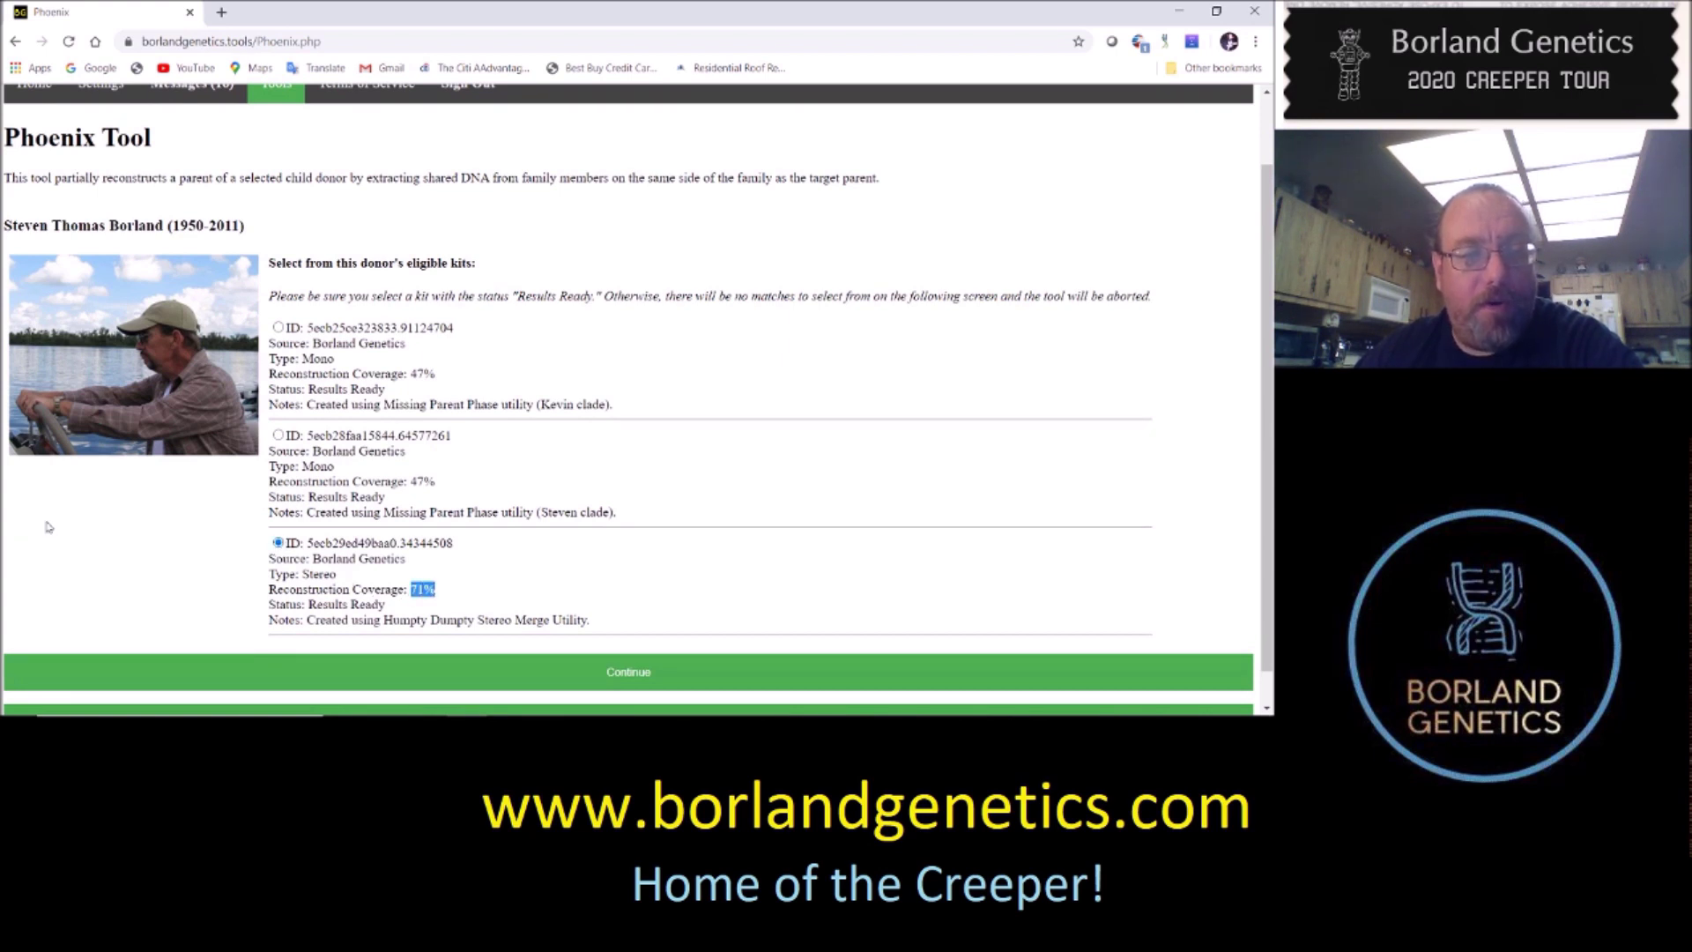
left_click(172, 561)
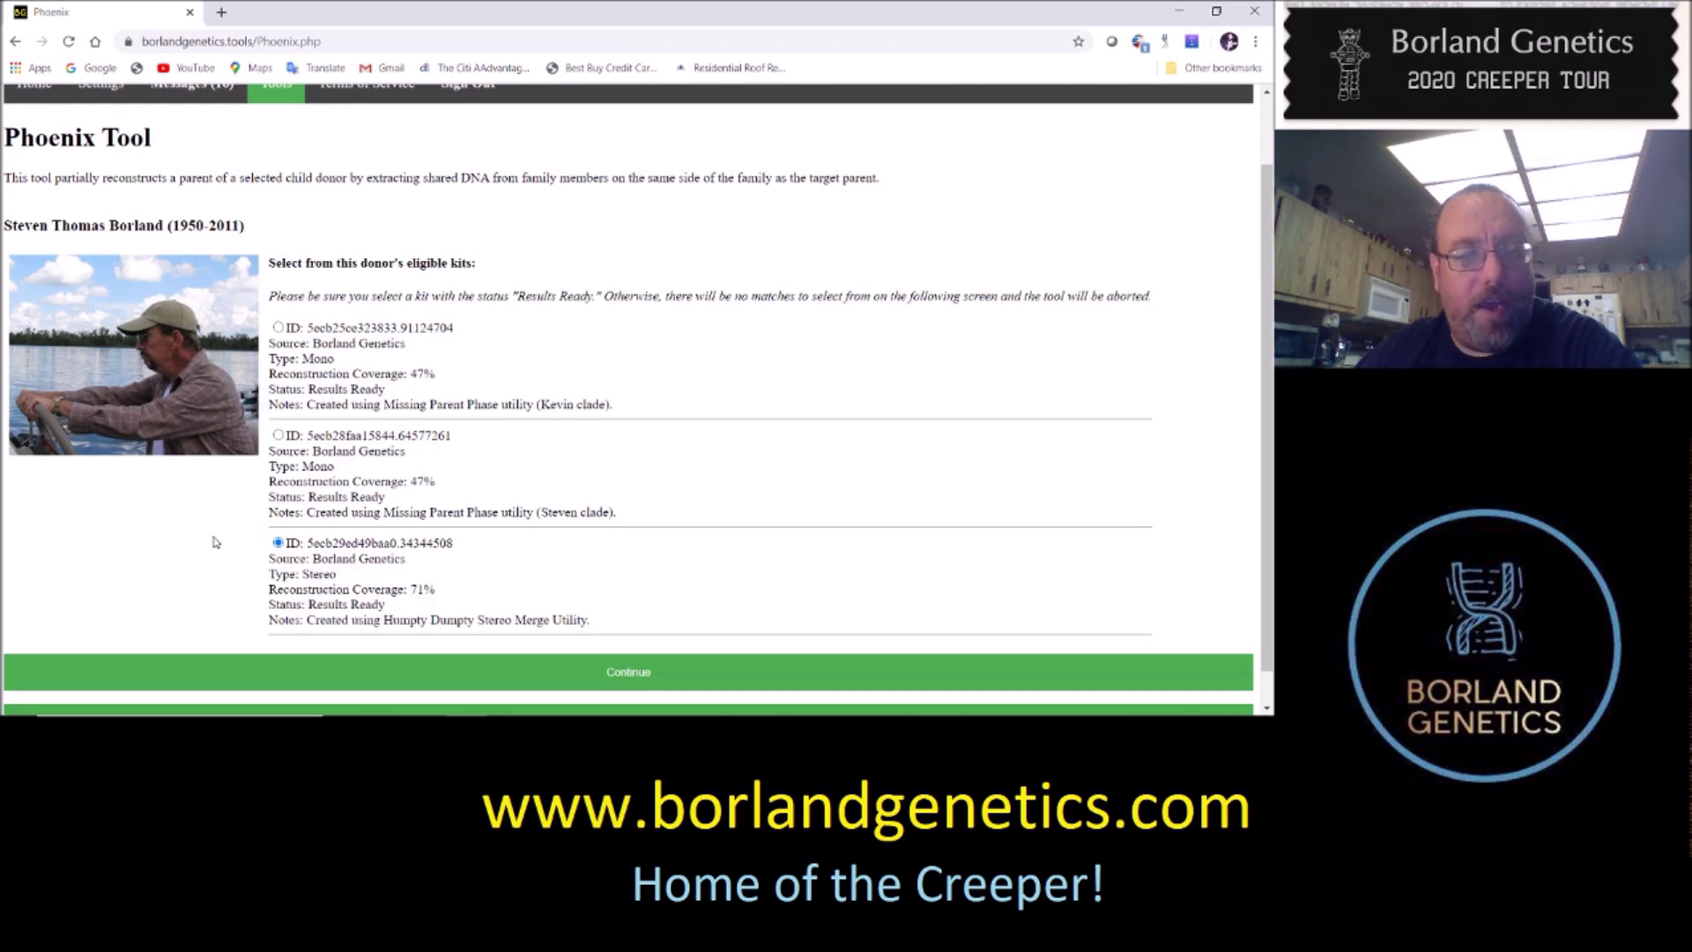
left_click(646, 672)
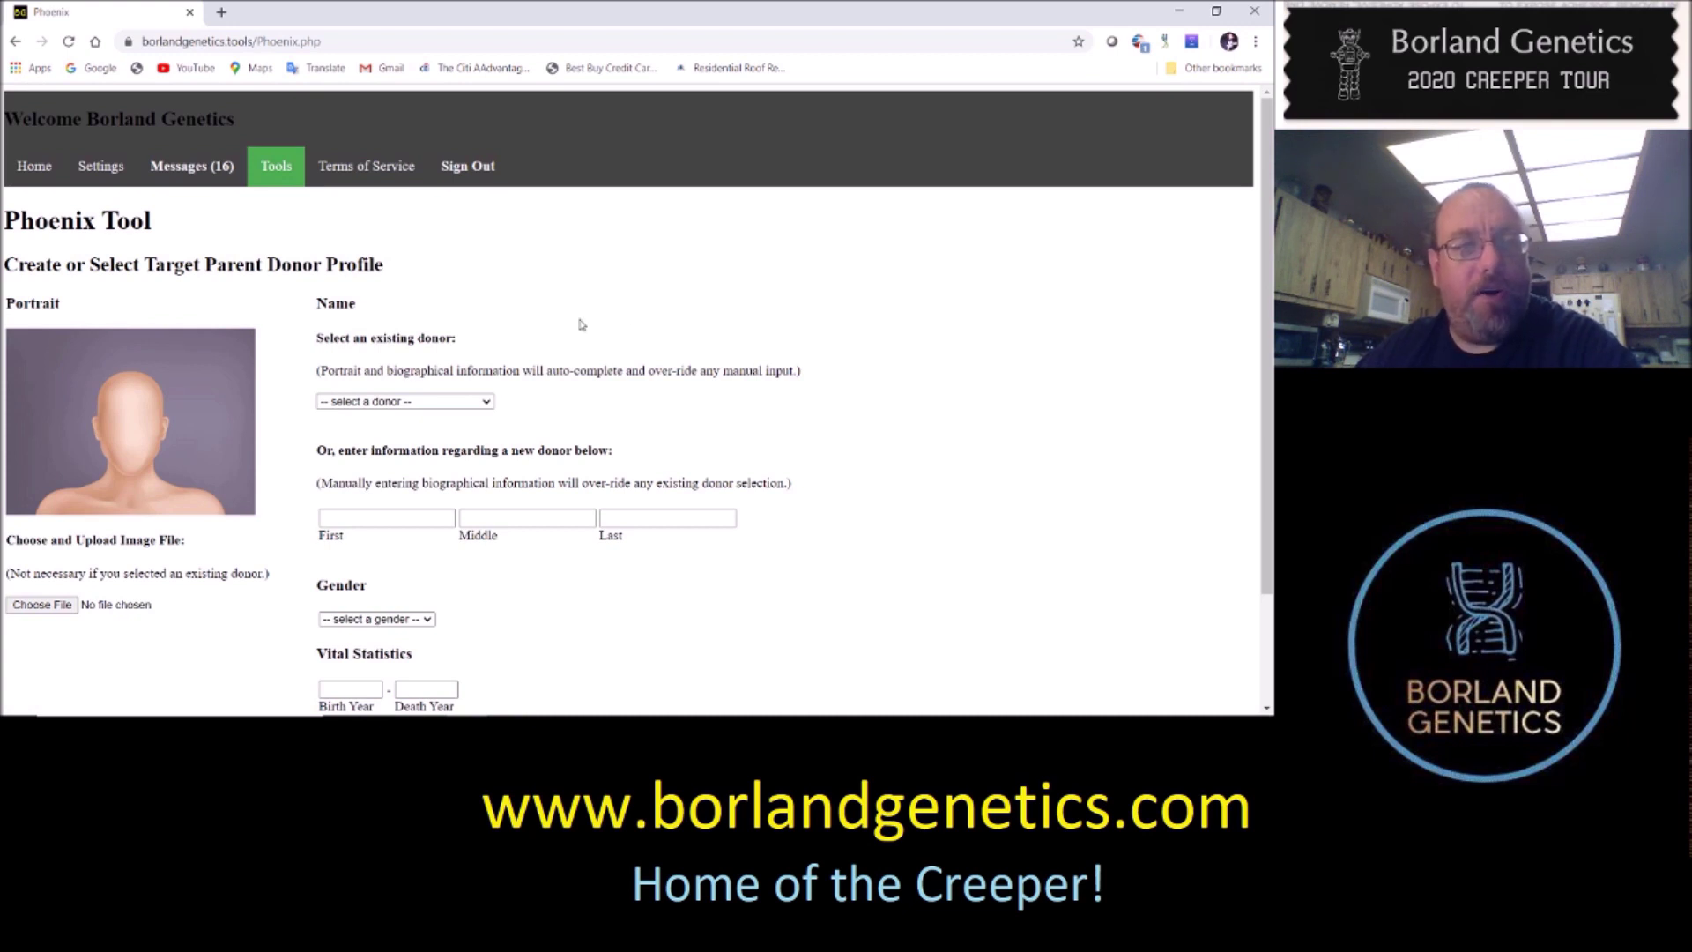
Leave the existing-donor dropdown unset and enter the new parent's first, middle and last names
left_click(485, 404)
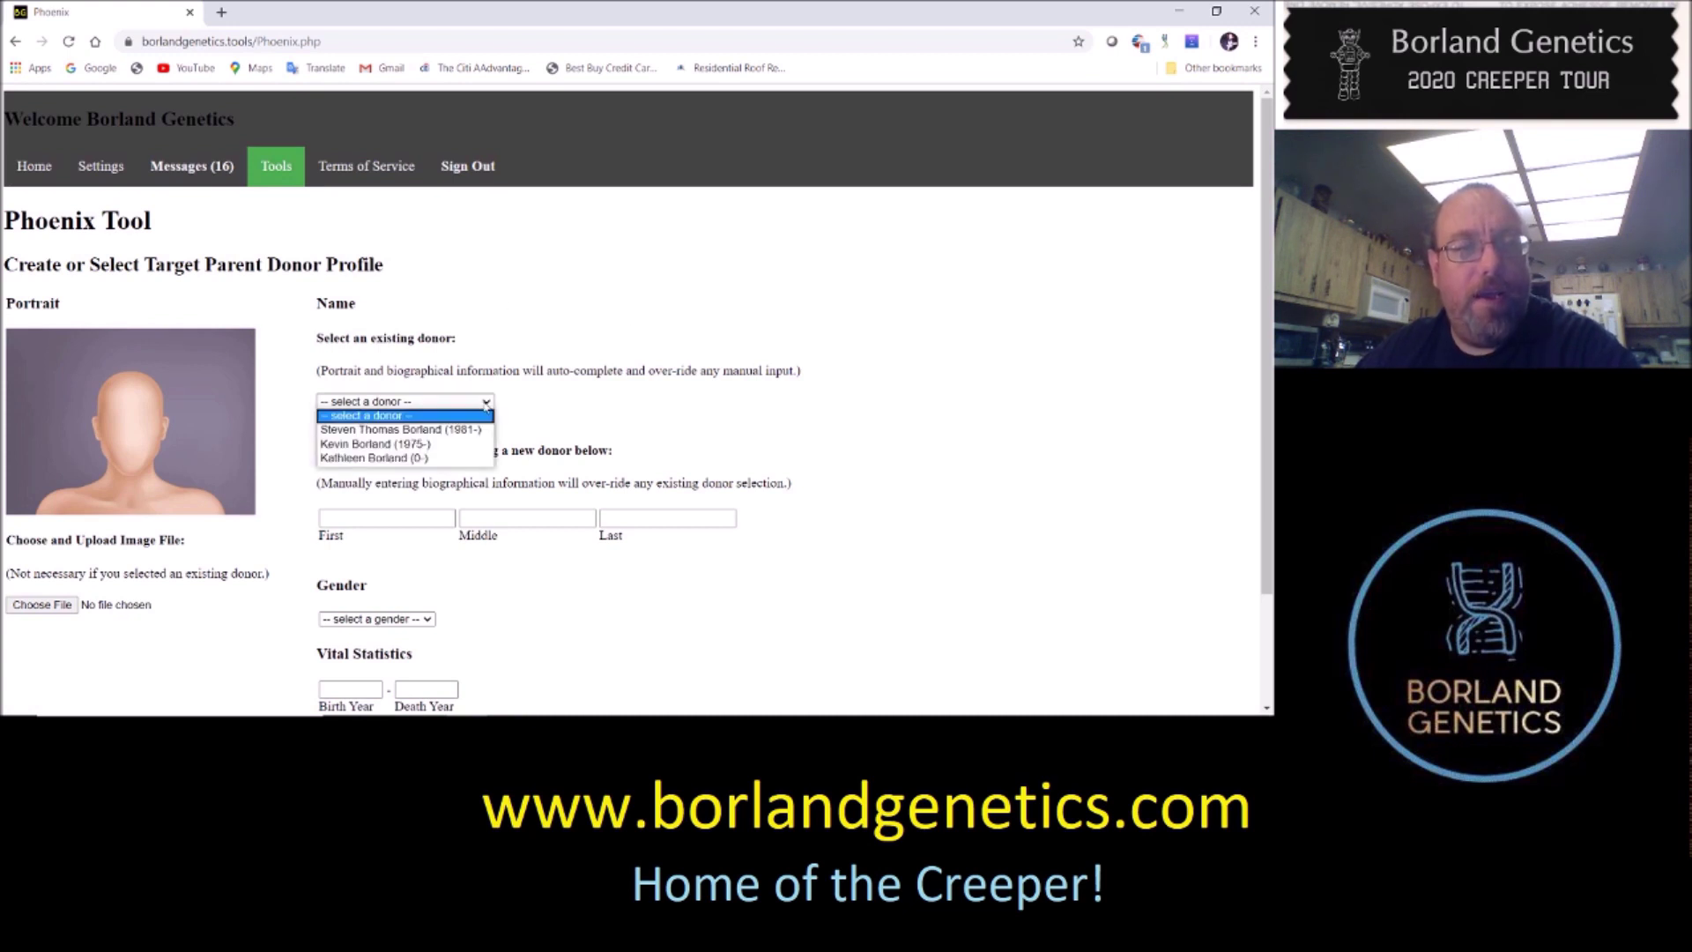
left_click(521, 346)
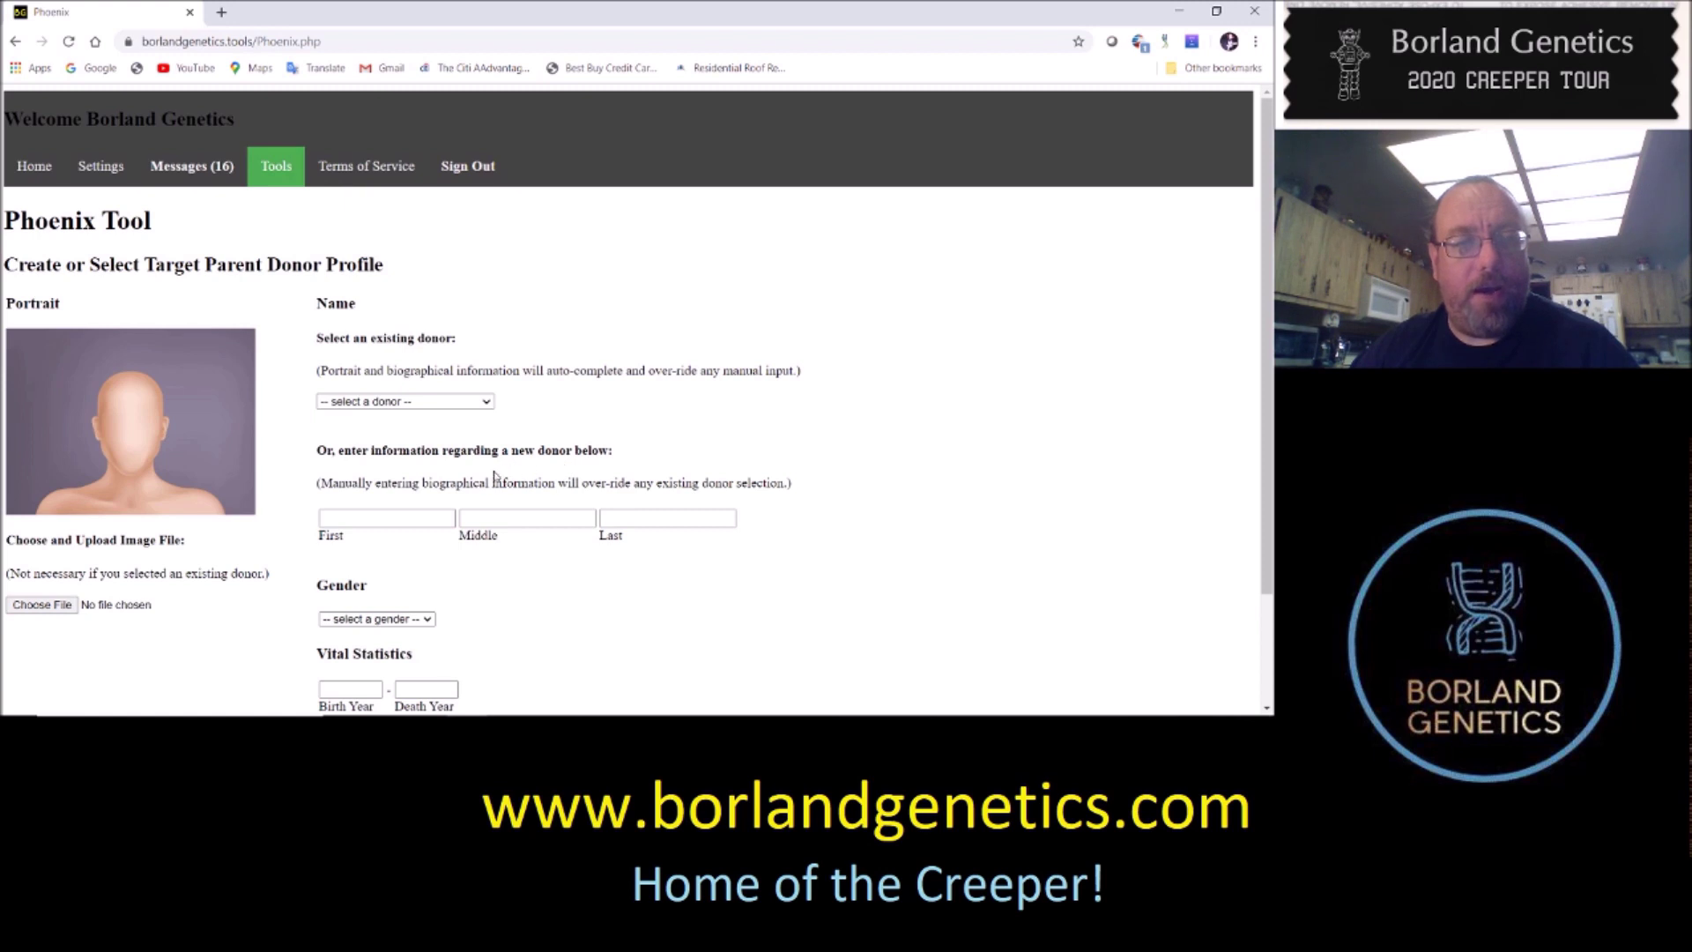
left_click(405, 514)
key("Tab")
key("Tab")
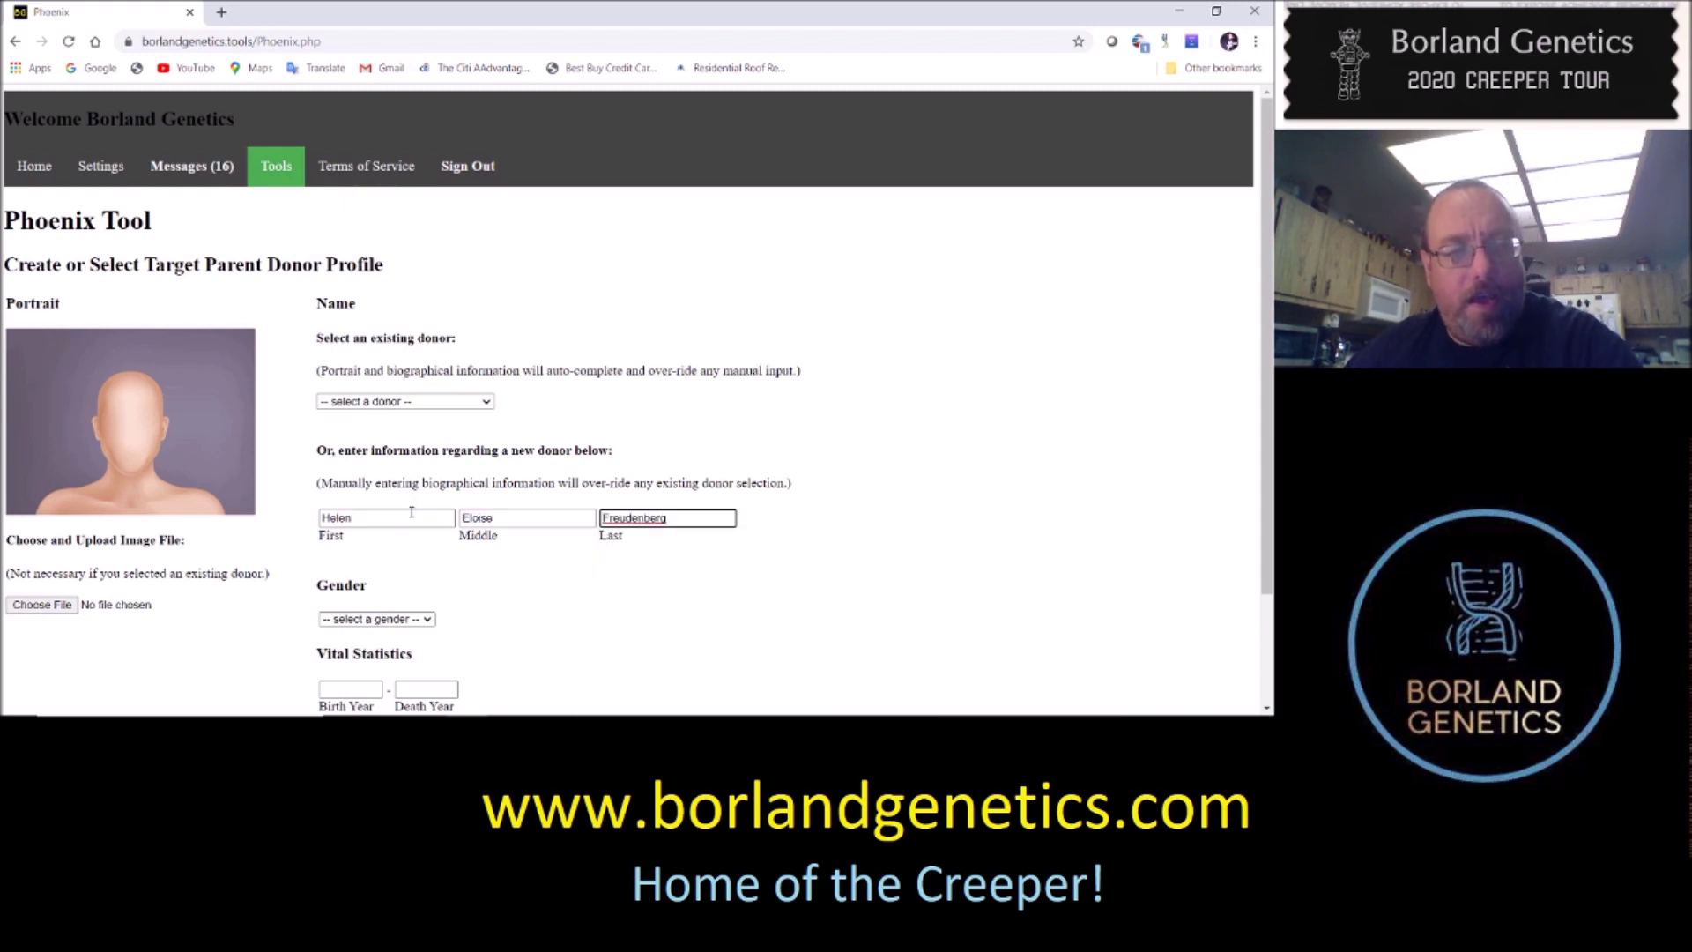
Set the new parent's gender to Female
left_click(414, 622)
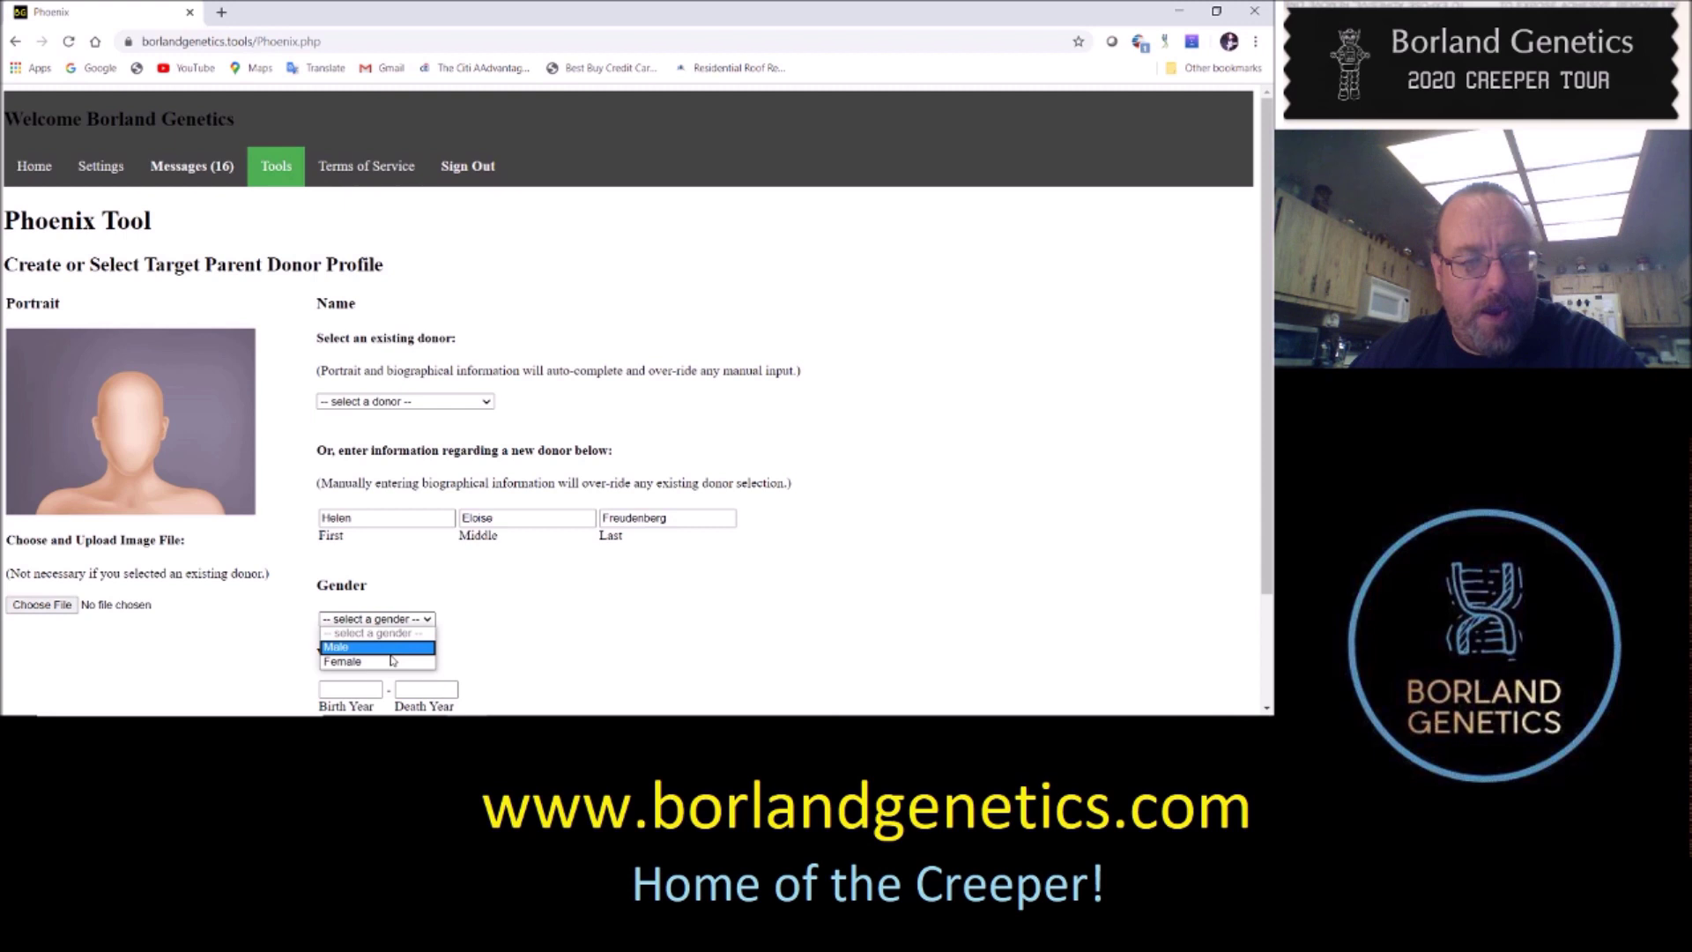
left_click(393, 661)
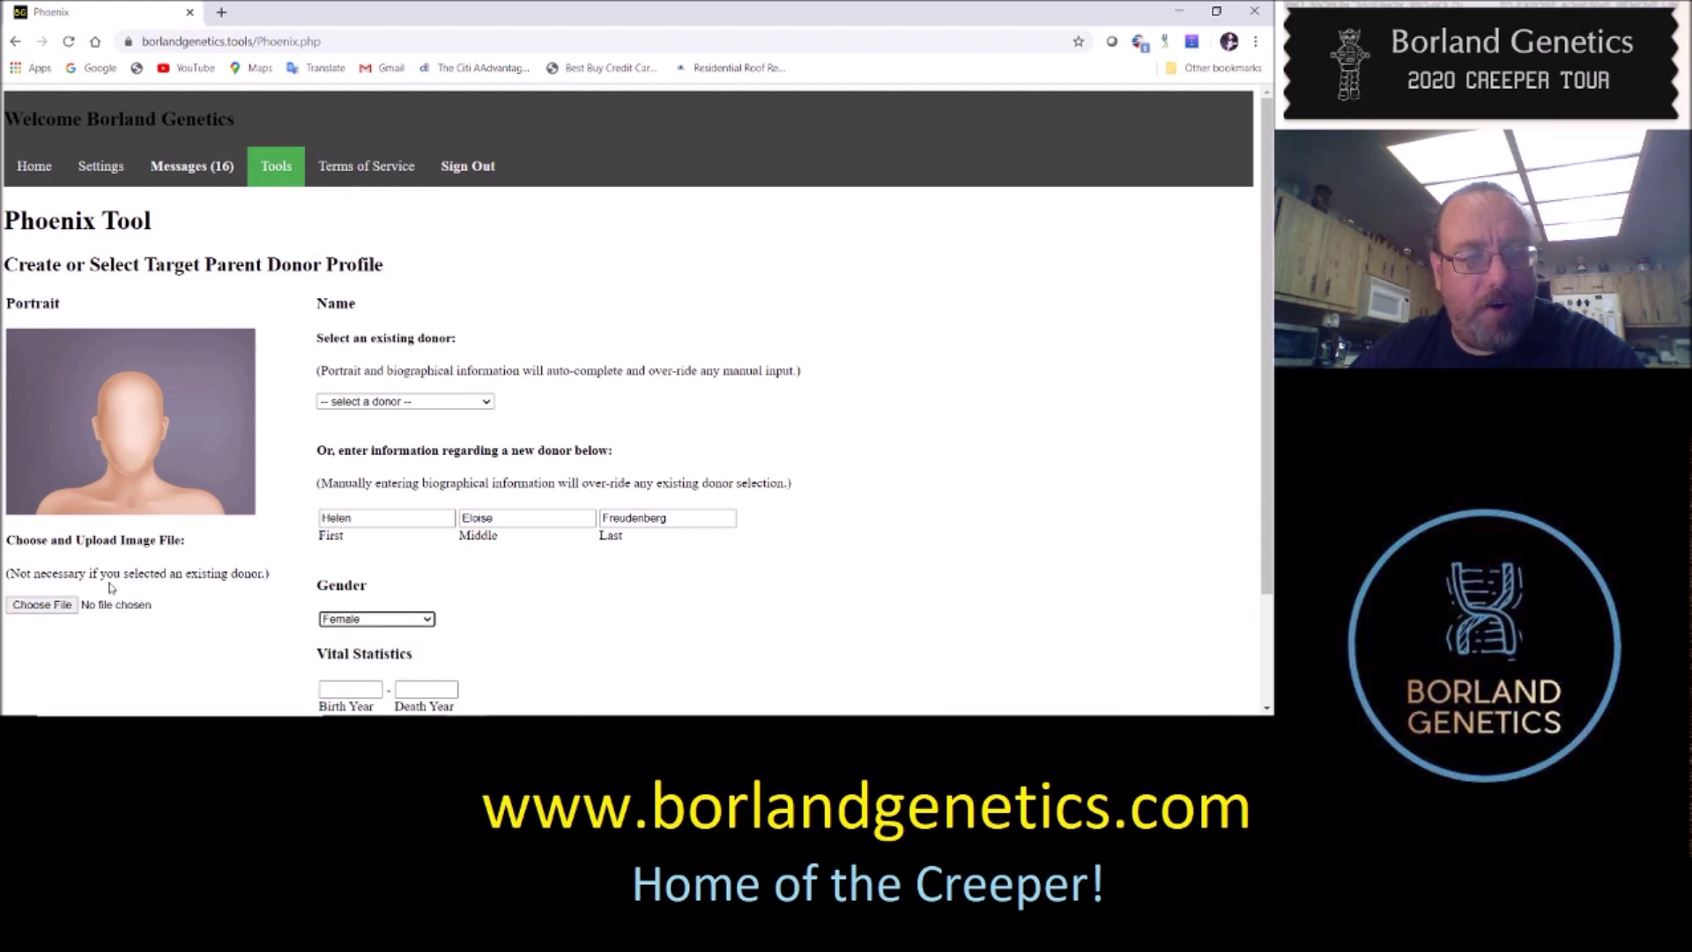
scroll(910, 432, "down", 1)
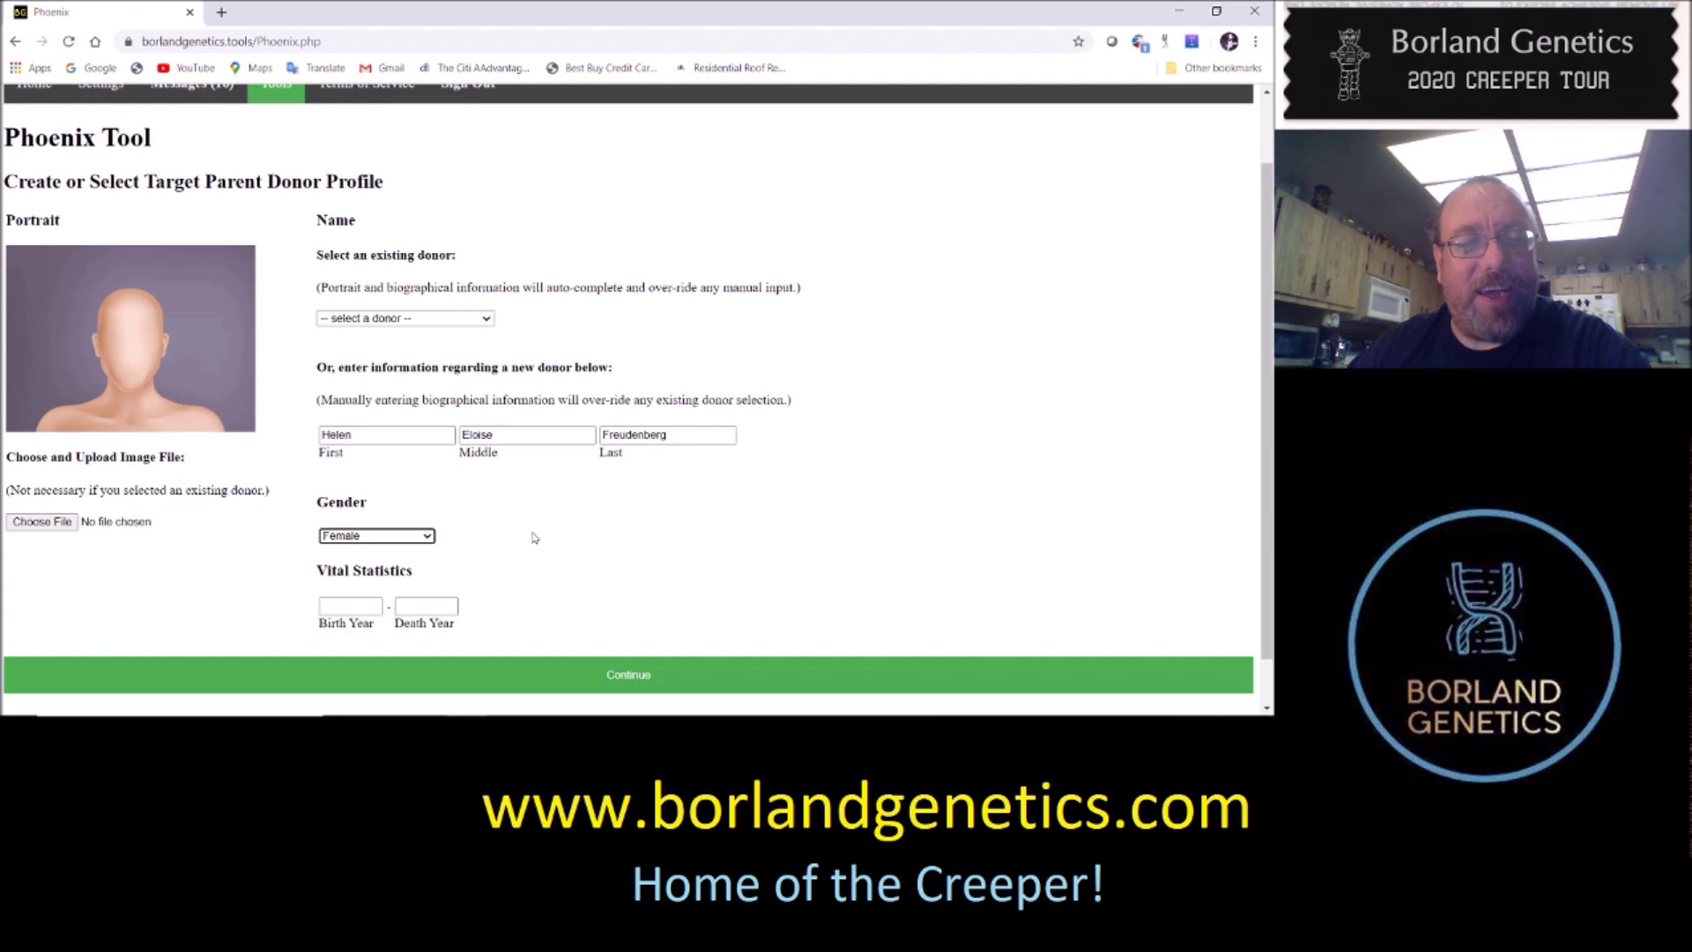
Enter birth year 1925 and death year 1990, then continue to the child's match list
left_click(350, 608)
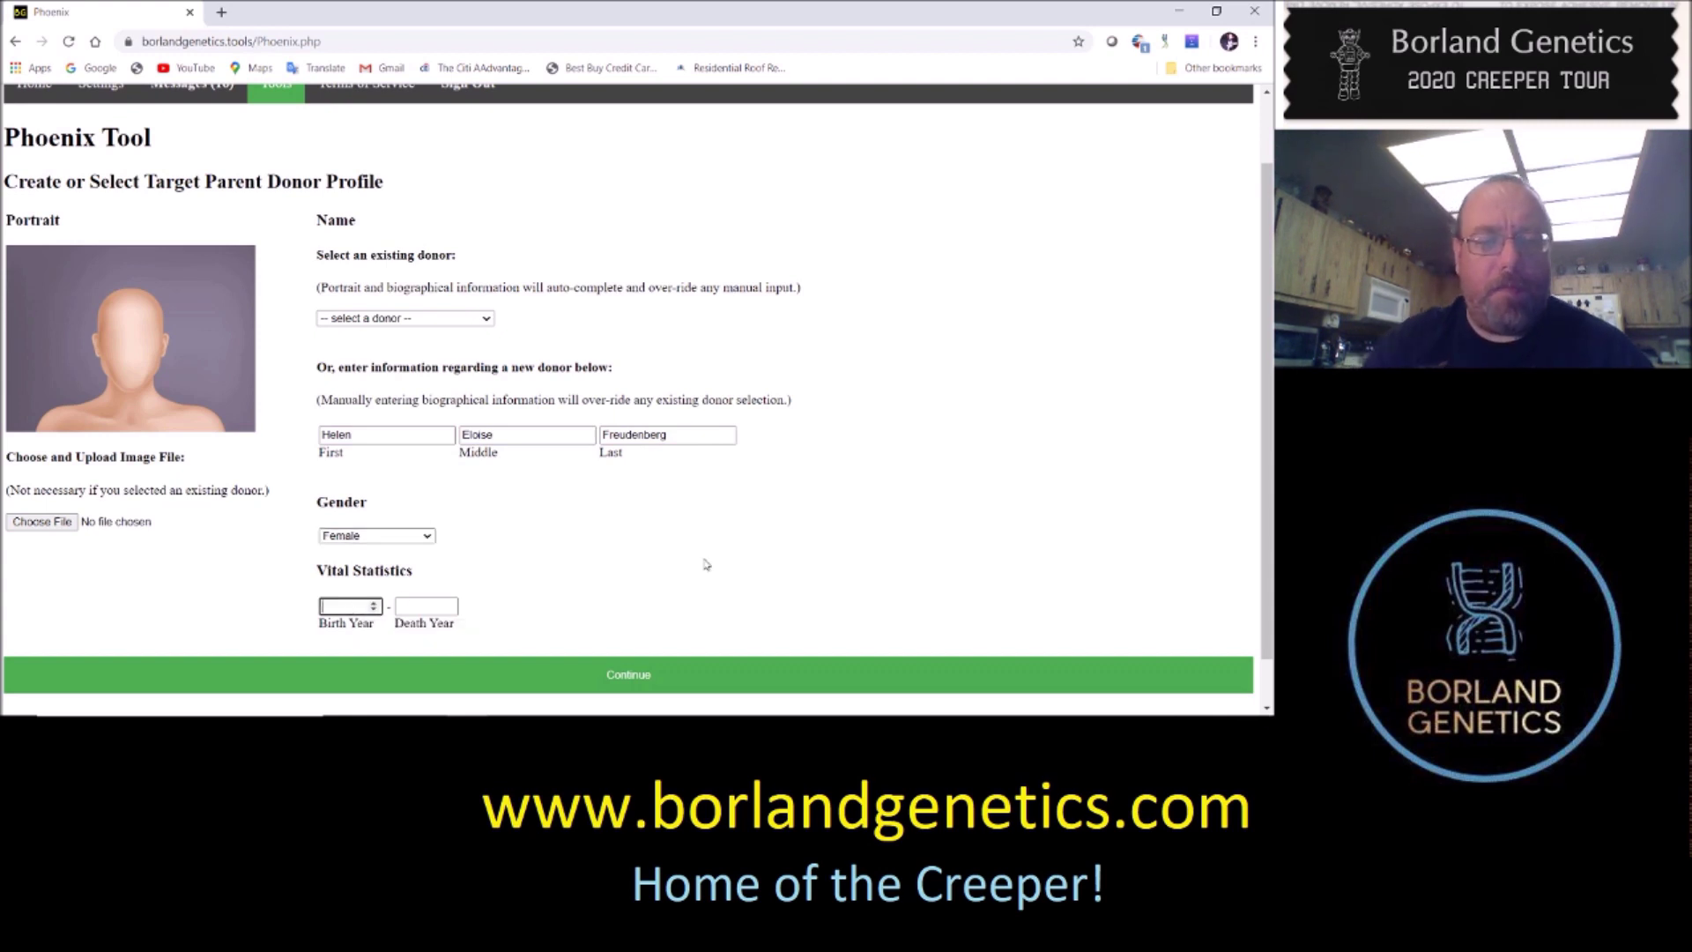
type("1925")
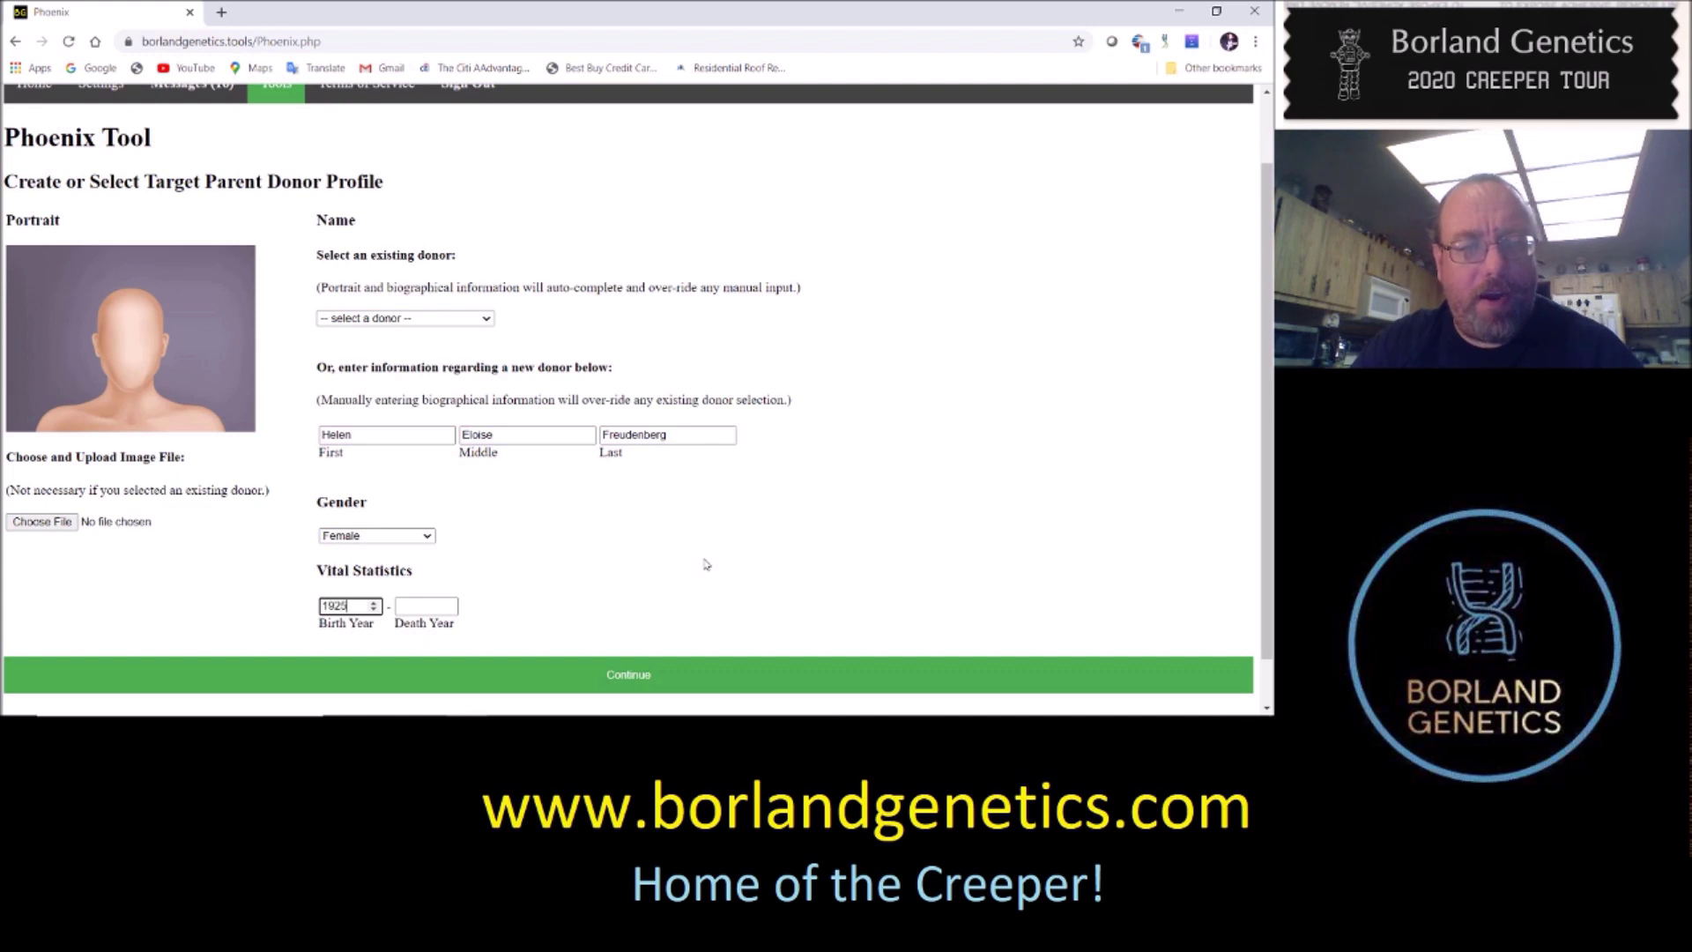
key("Tab")
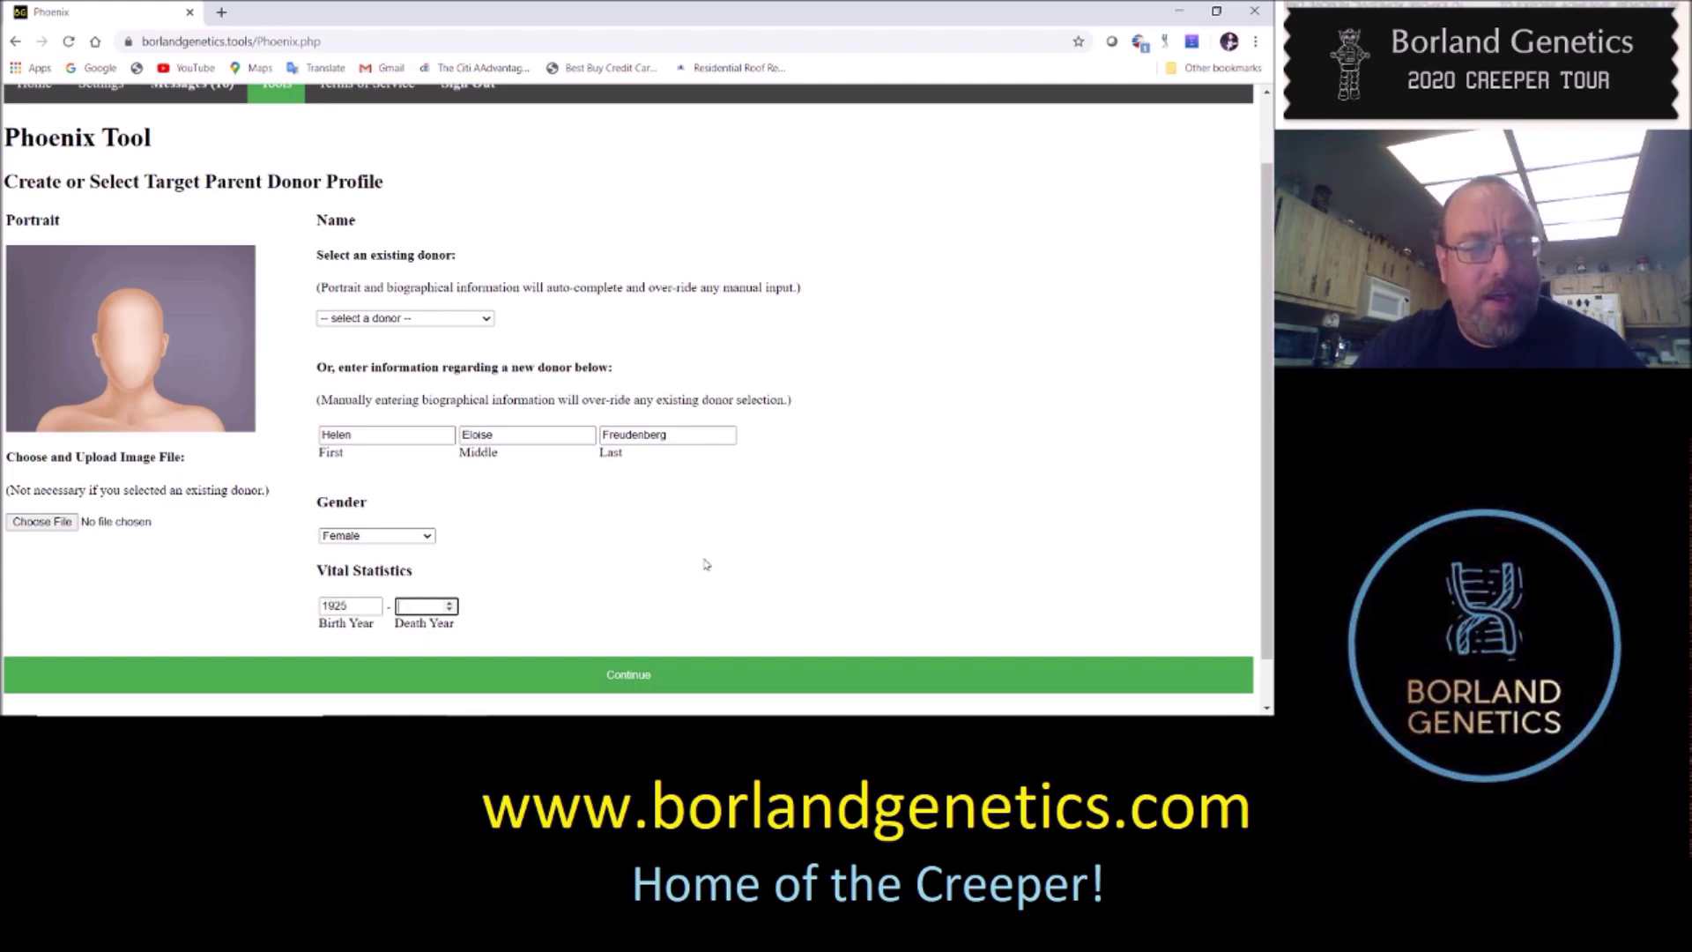
type("1990")
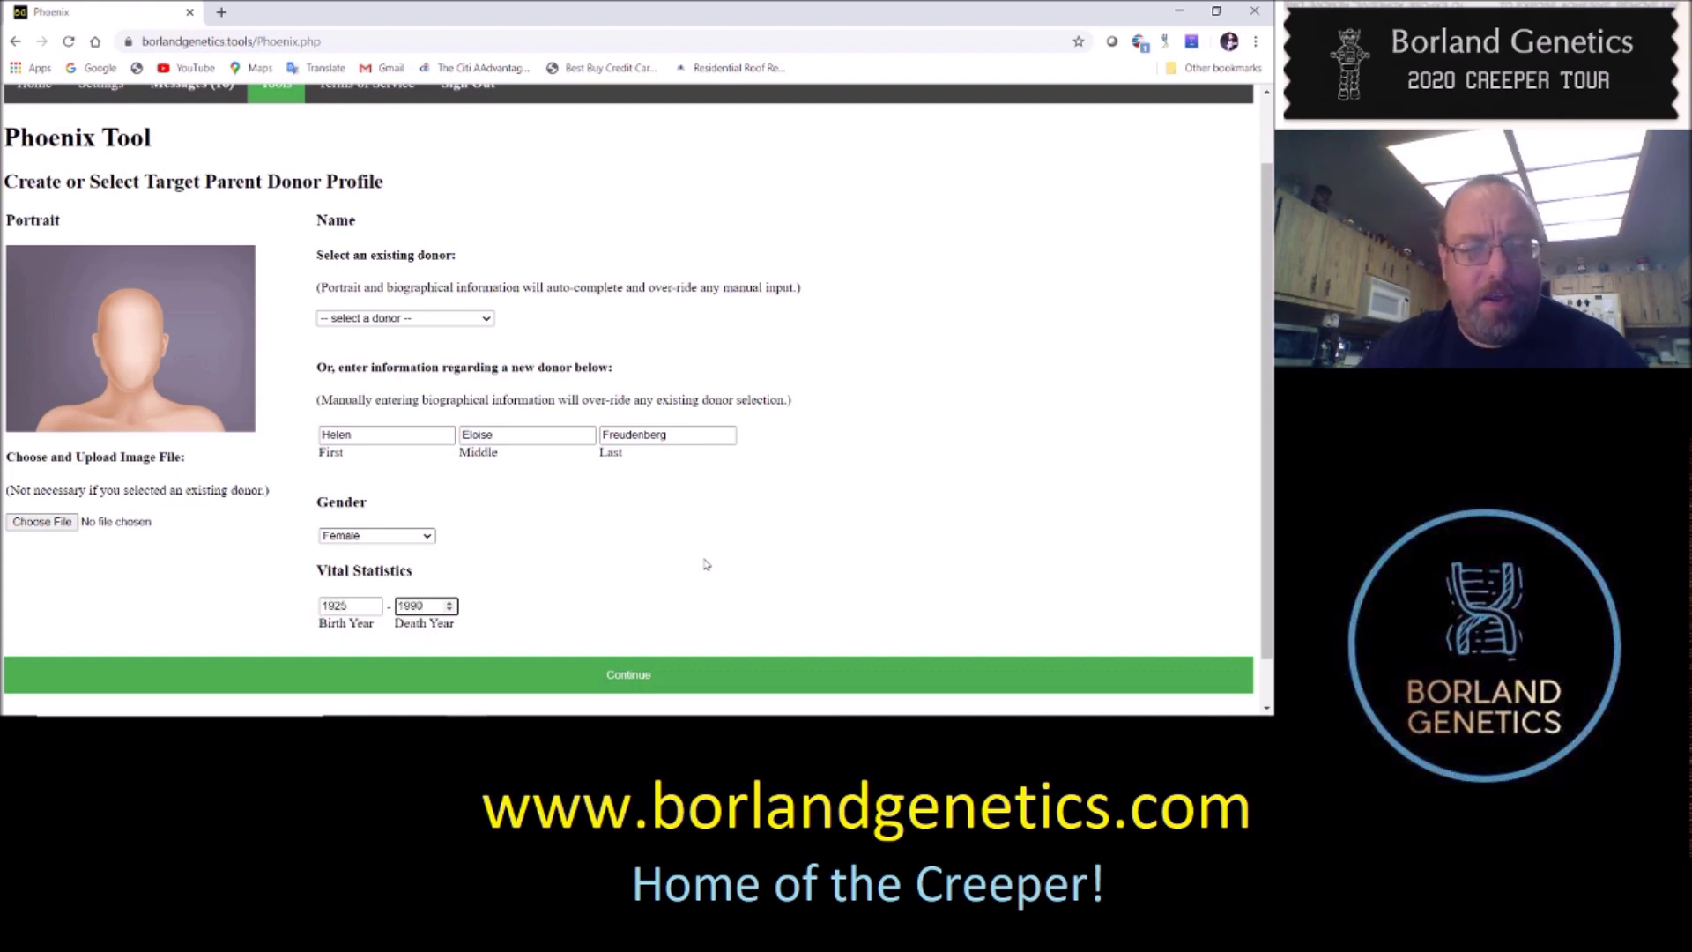
left_click(669, 579)
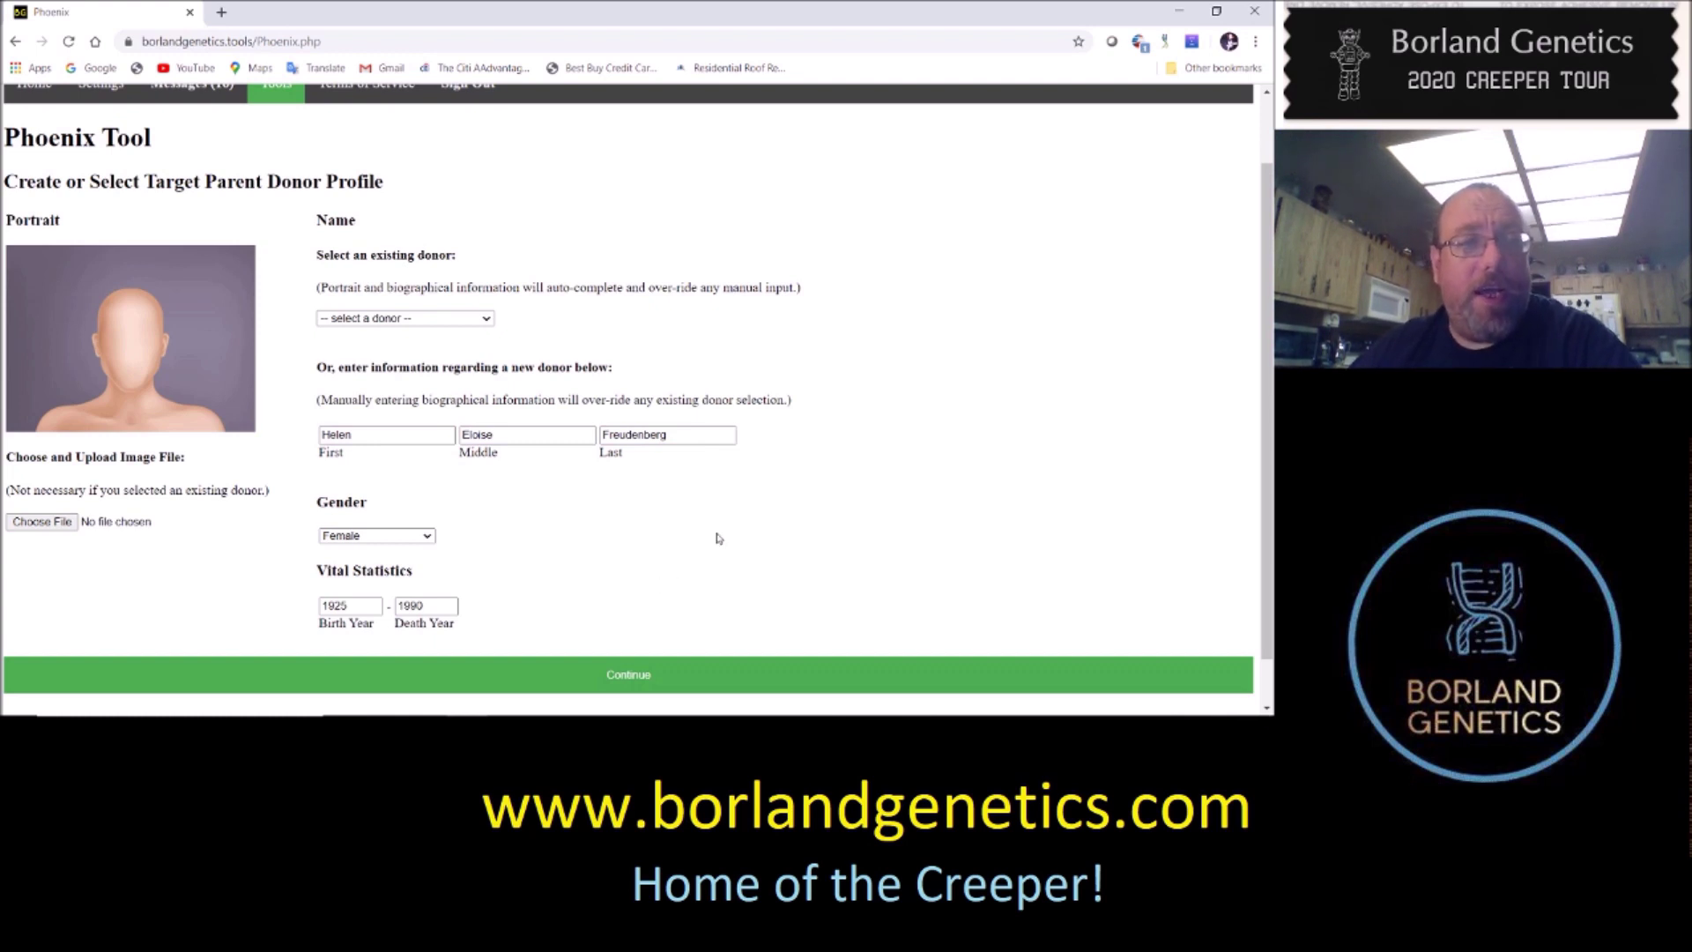
scroll(804, 472, "down", 1)
scroll(920, 423, "up", 1)
scroll(946, 392, "down", 1)
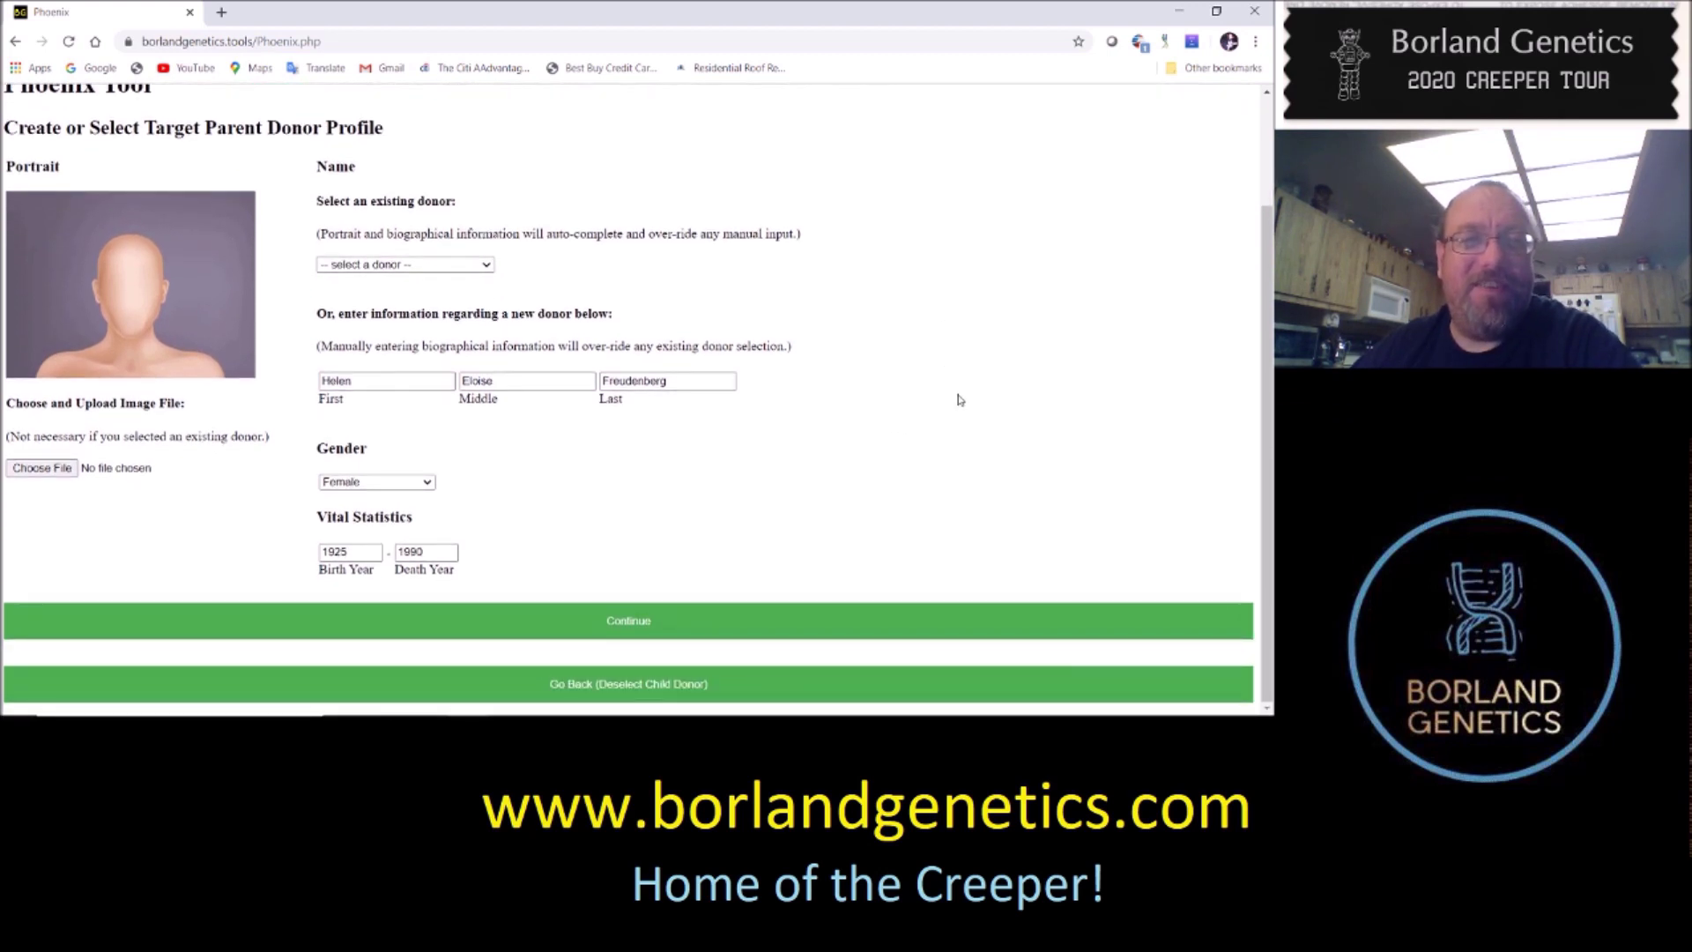
scroll(966, 388, "up", 1)
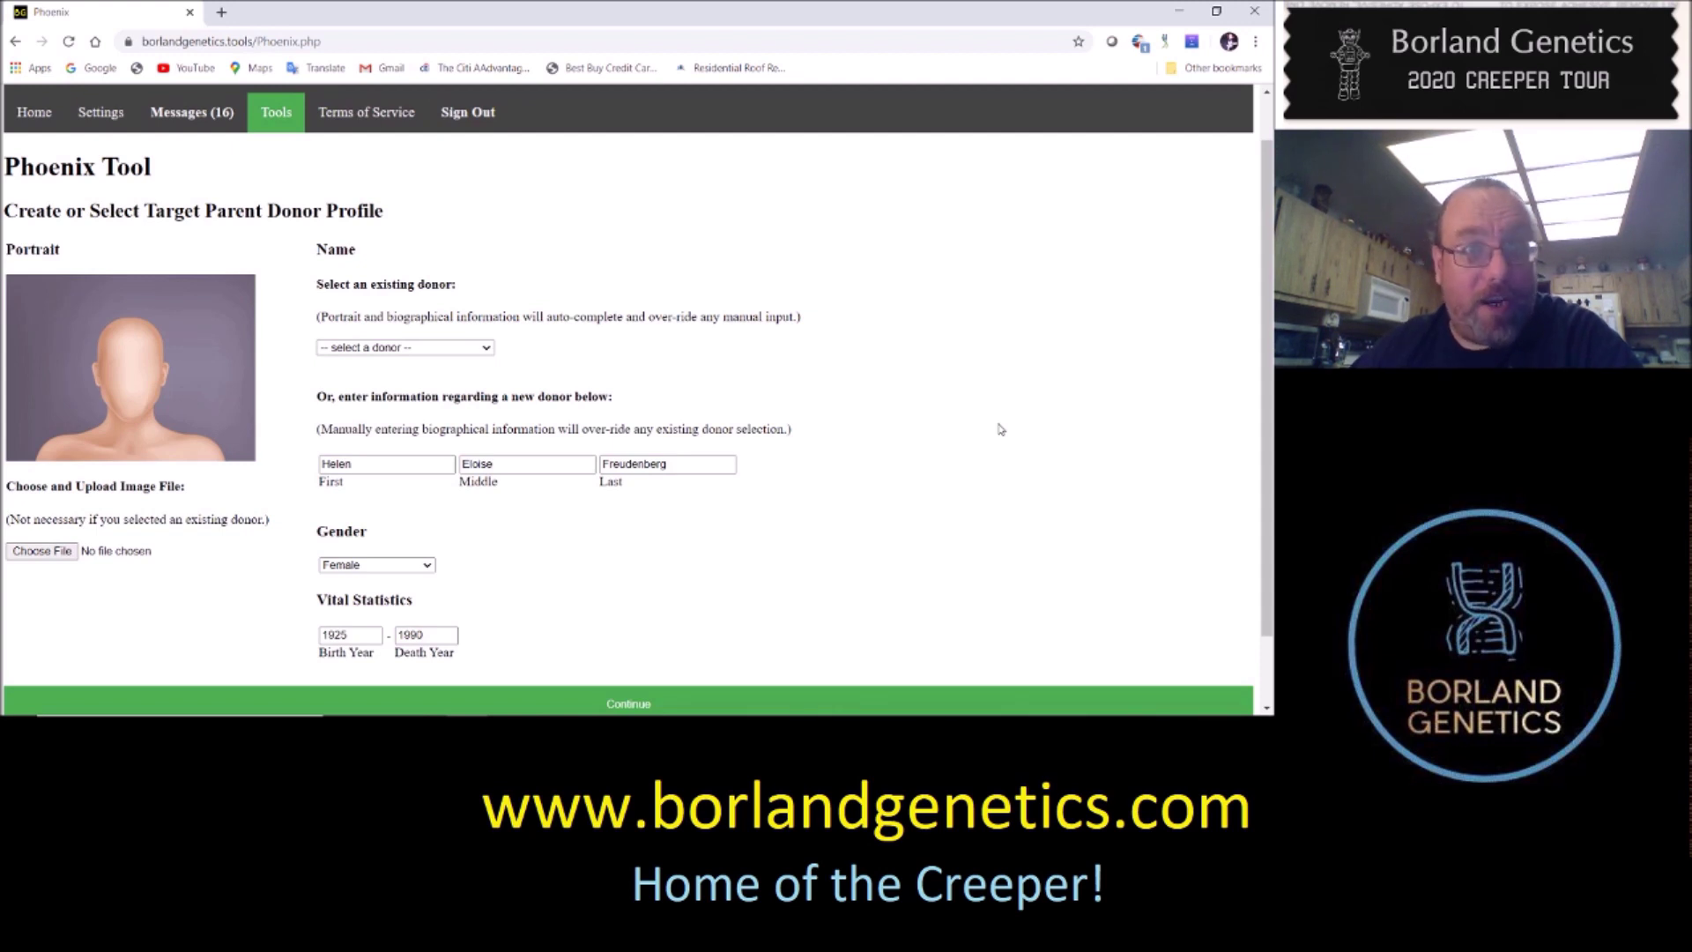
scroll(1036, 411, "down", 1)
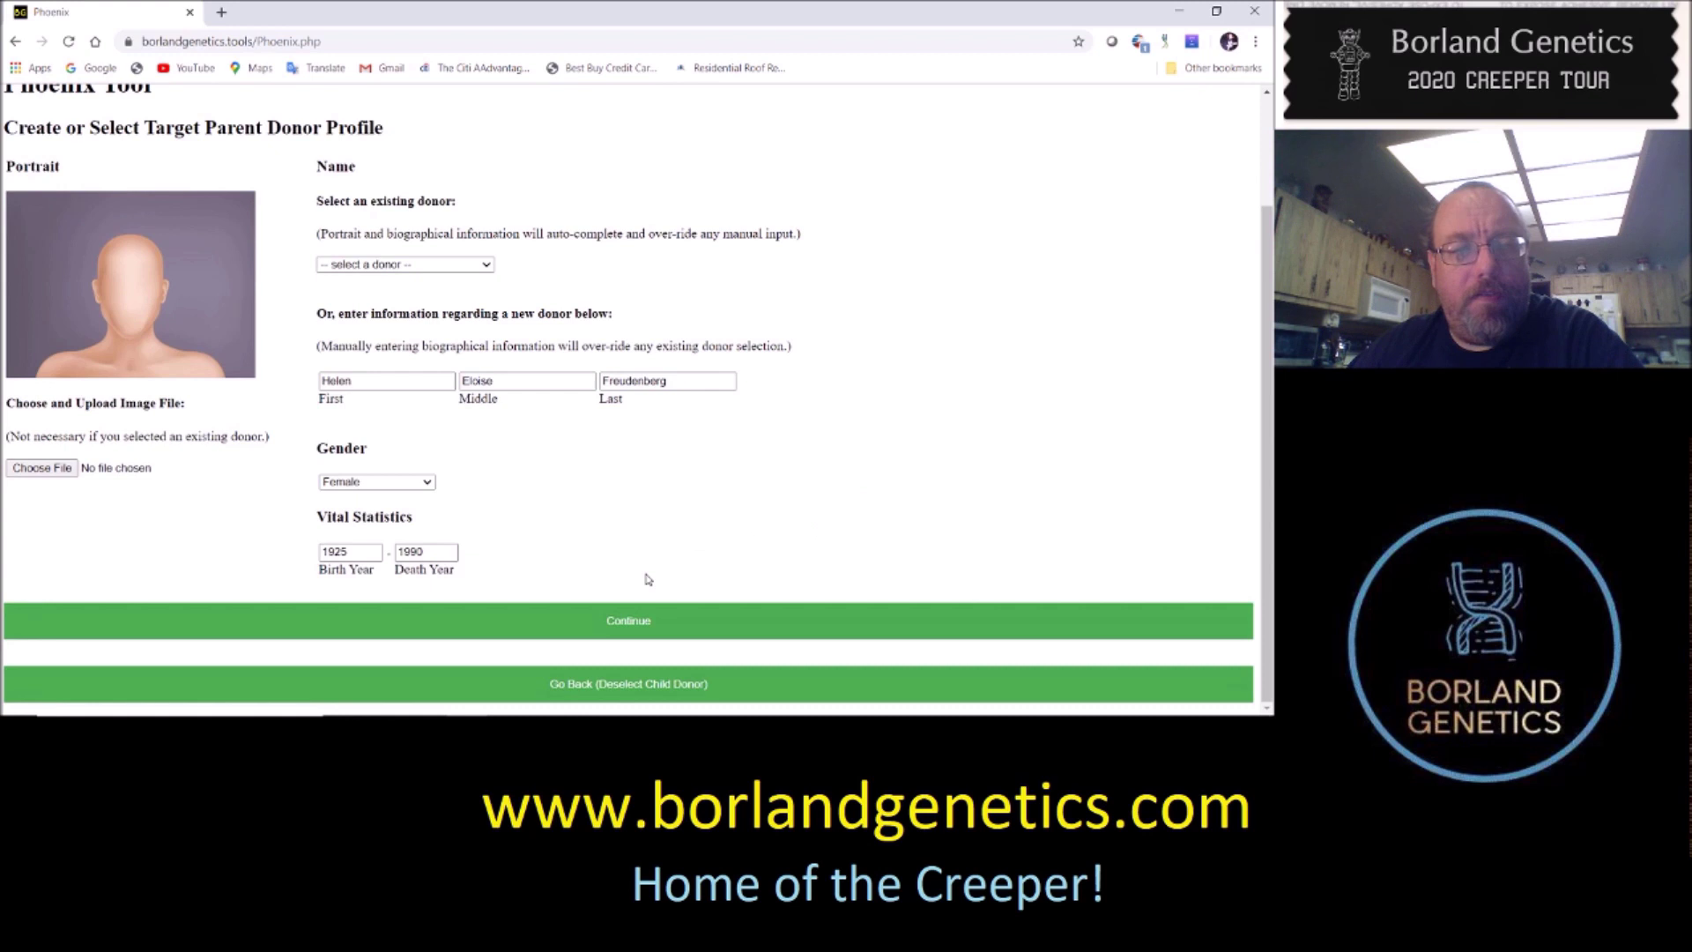
left_click(612, 623)
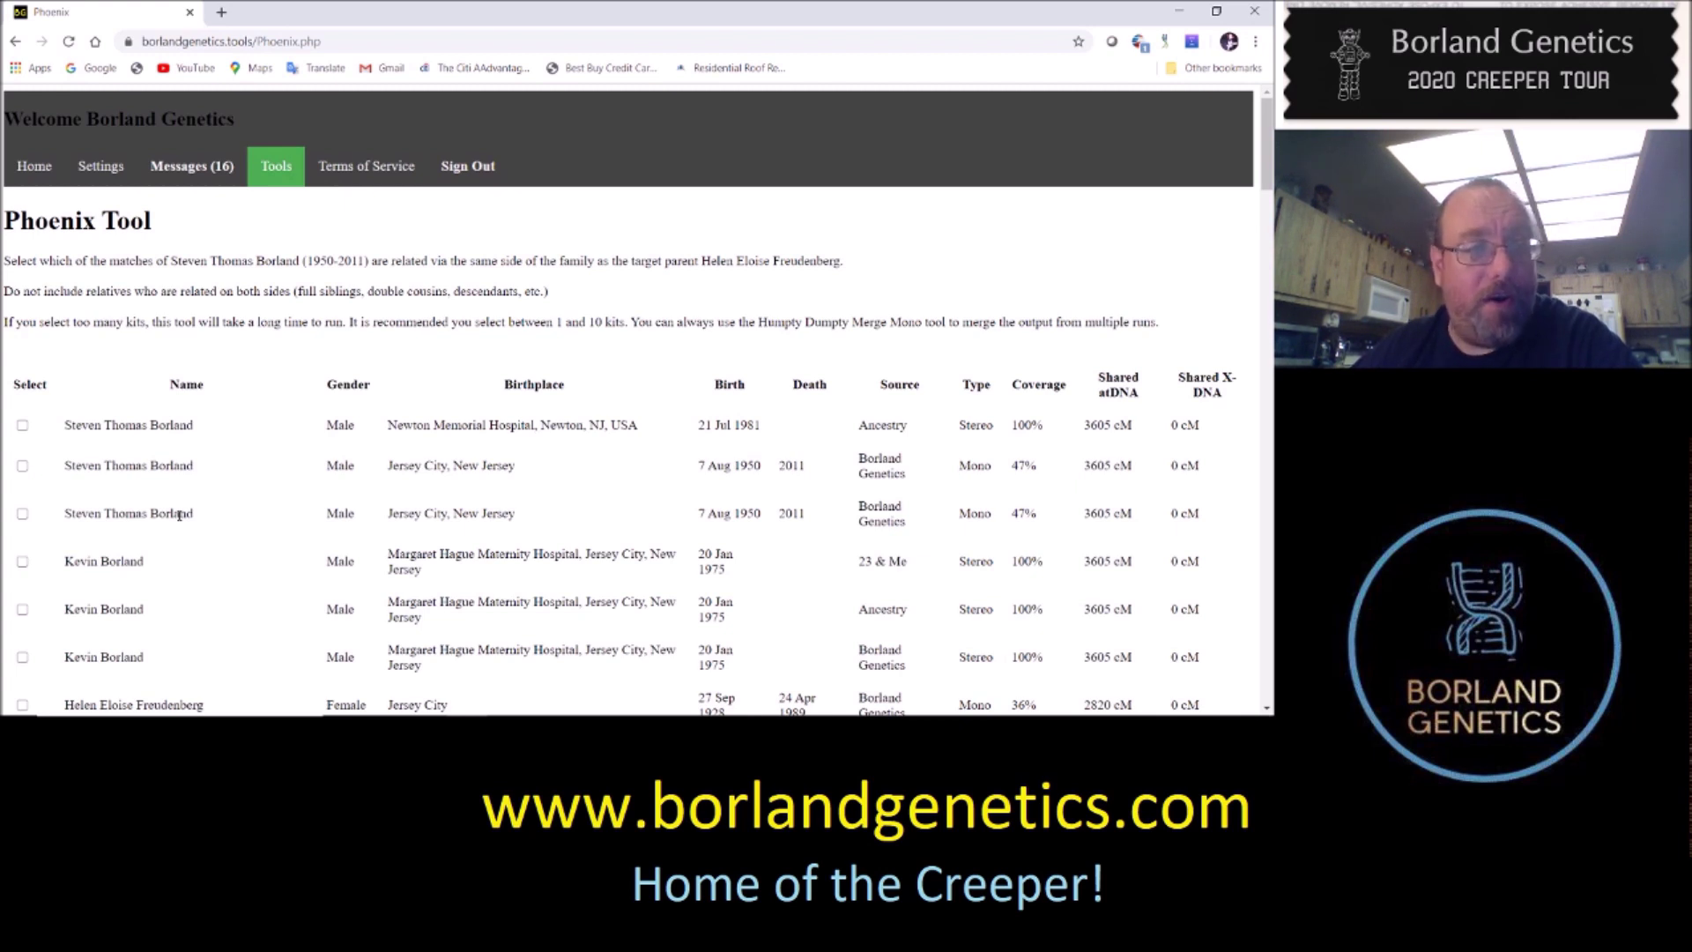
Tick the 1947 Carroll County, Ohio match and the private donor's 701 cM stereo kit
scroll(190, 540, "down", 1)
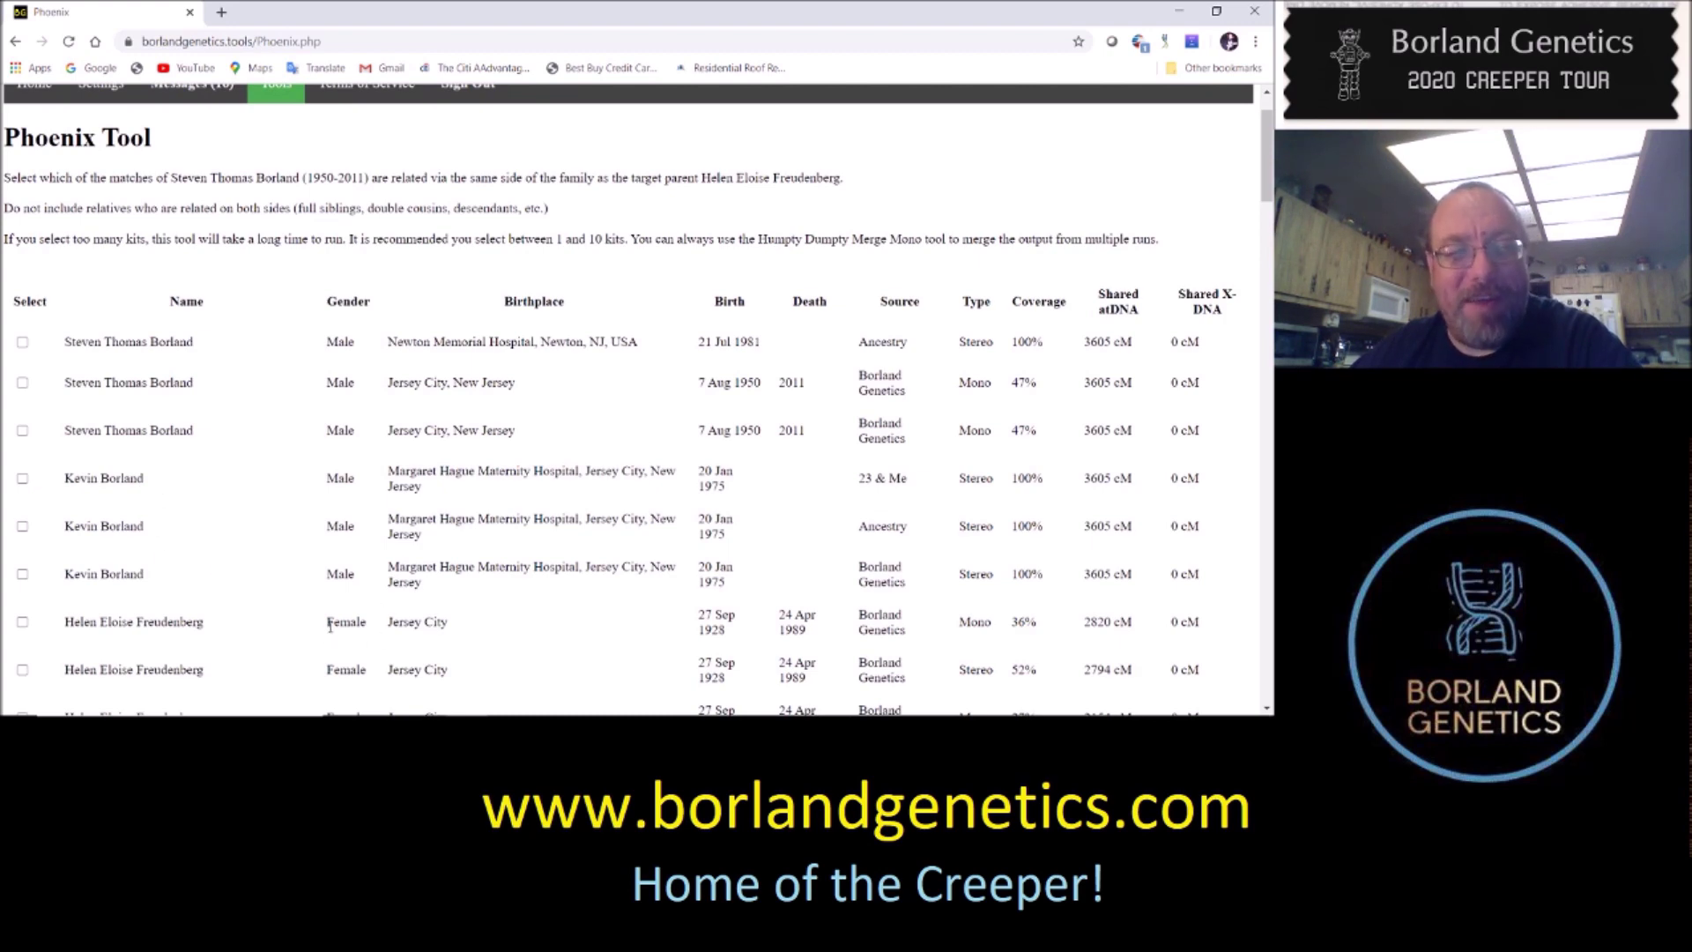
scroll(366, 629, "down", 1)
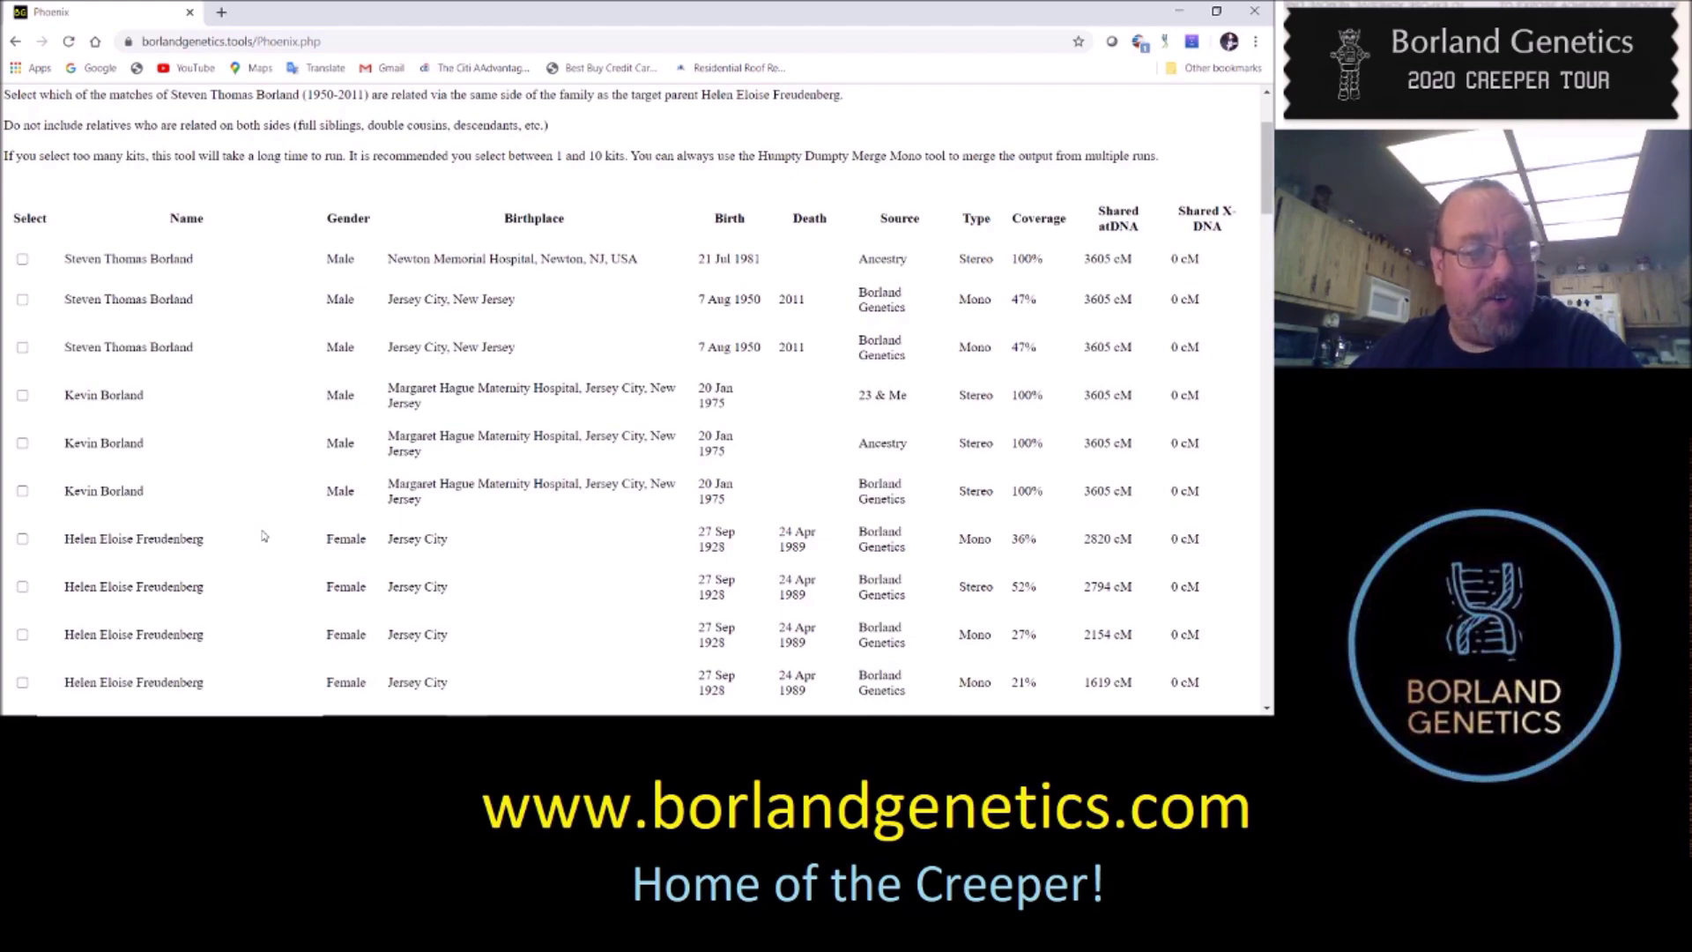
scroll(265, 538, "down", 1)
scroll(244, 450, "down", 2)
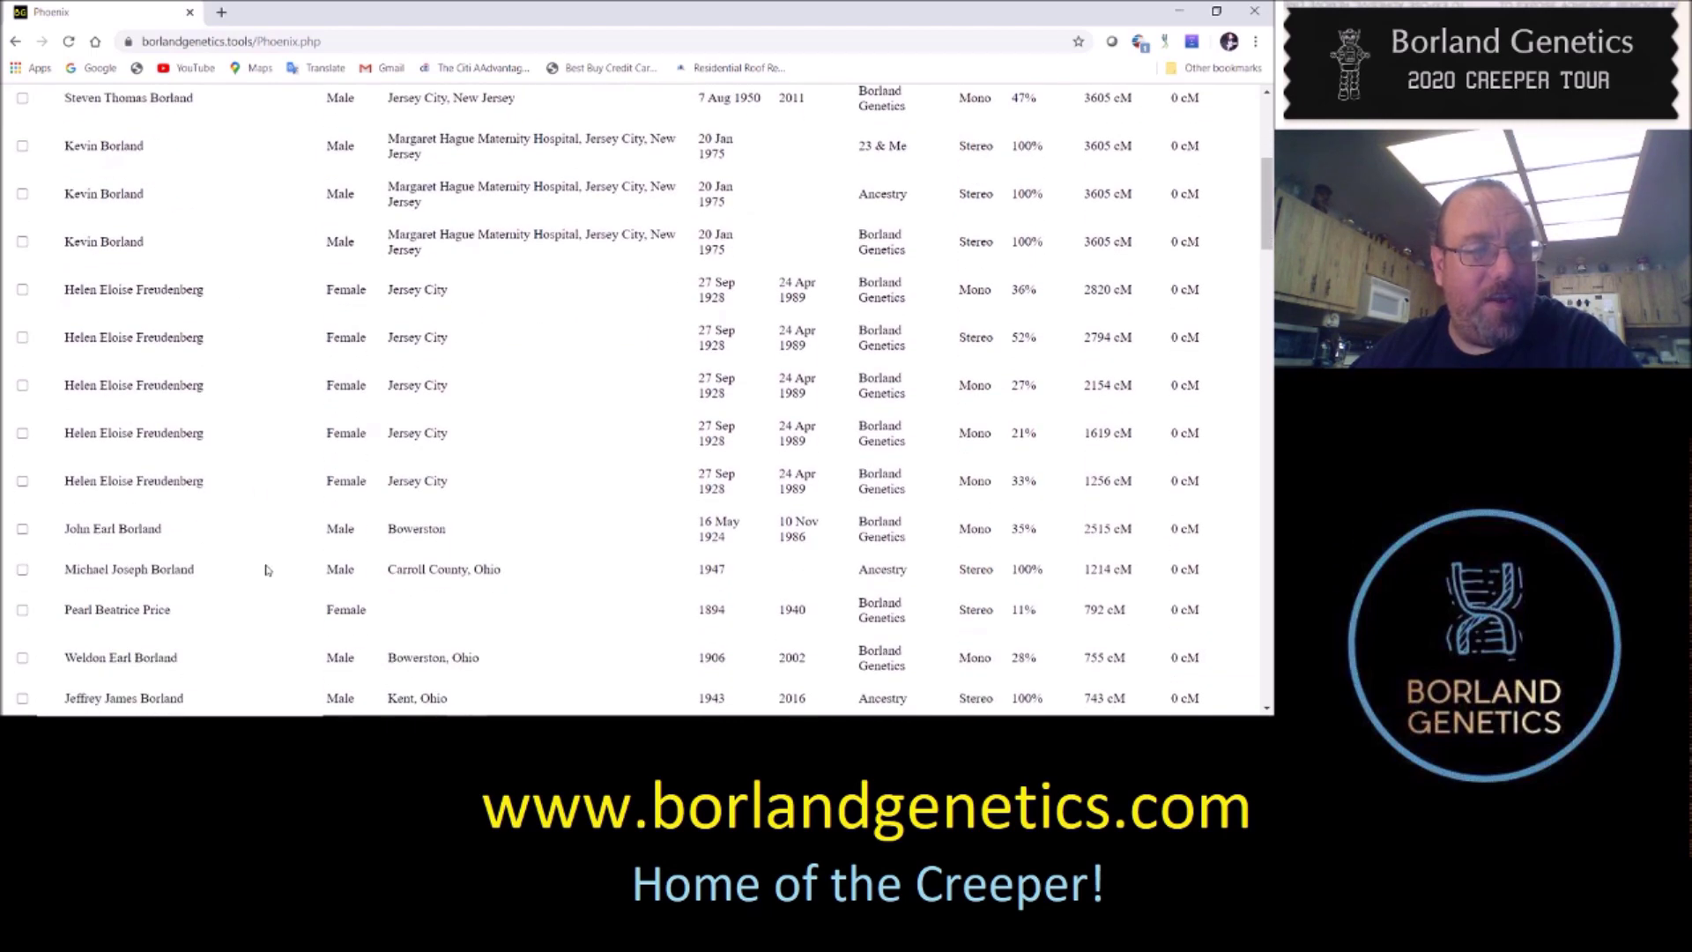
left_click(22, 570)
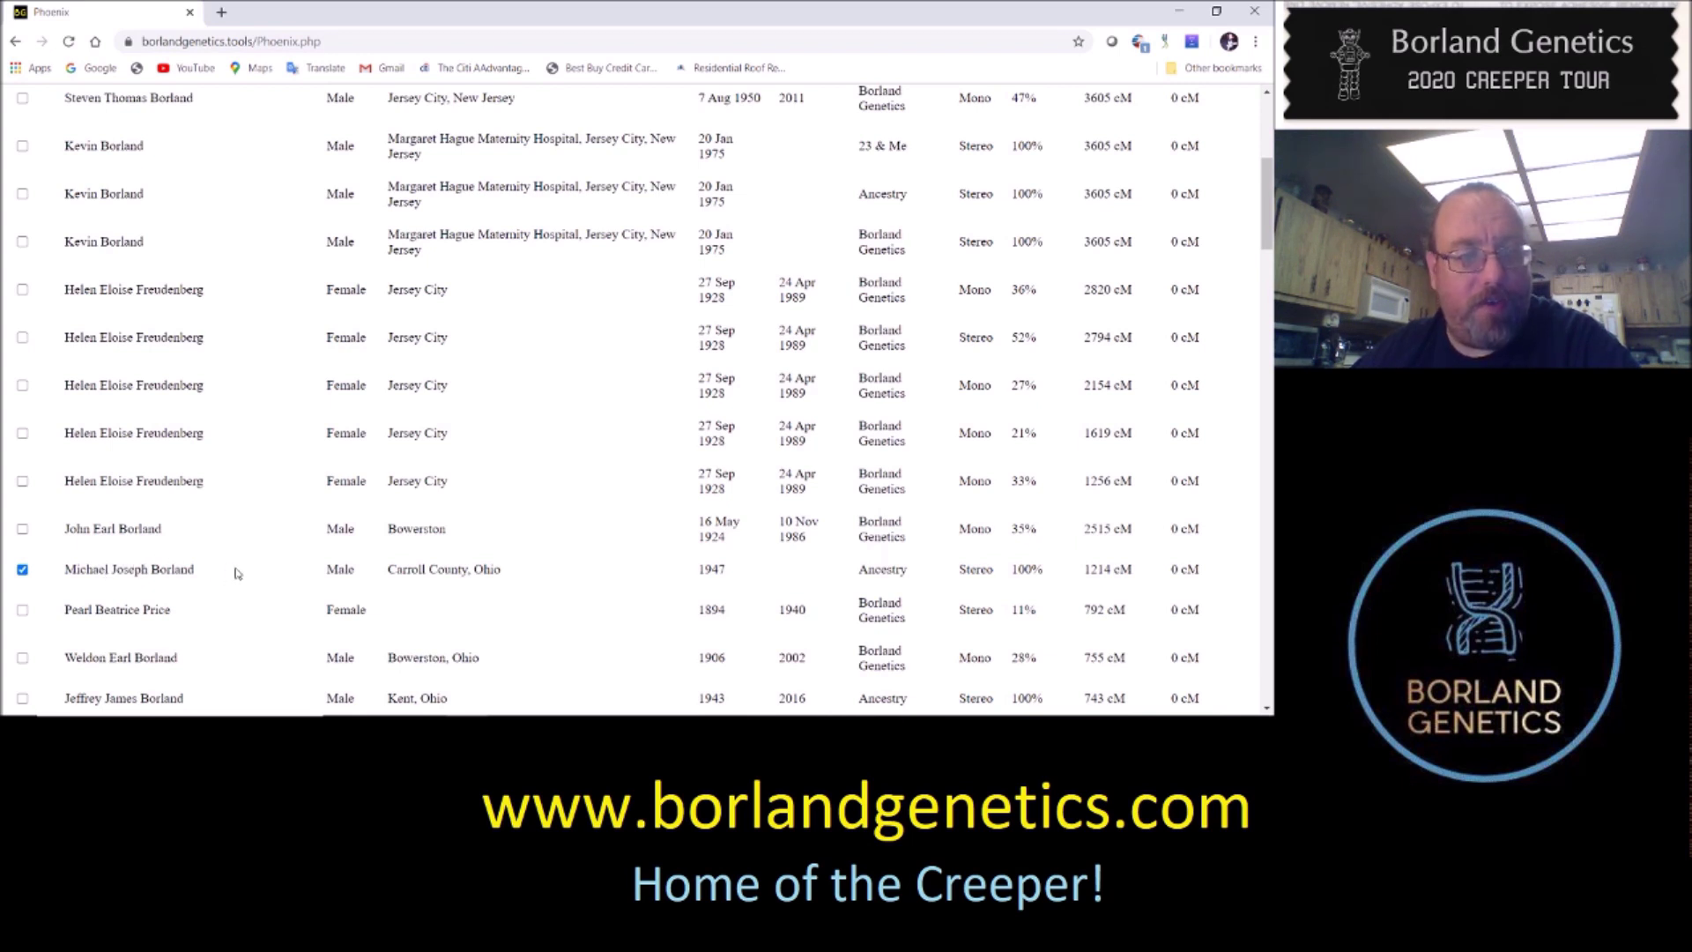
scroll(302, 526, "down", 2)
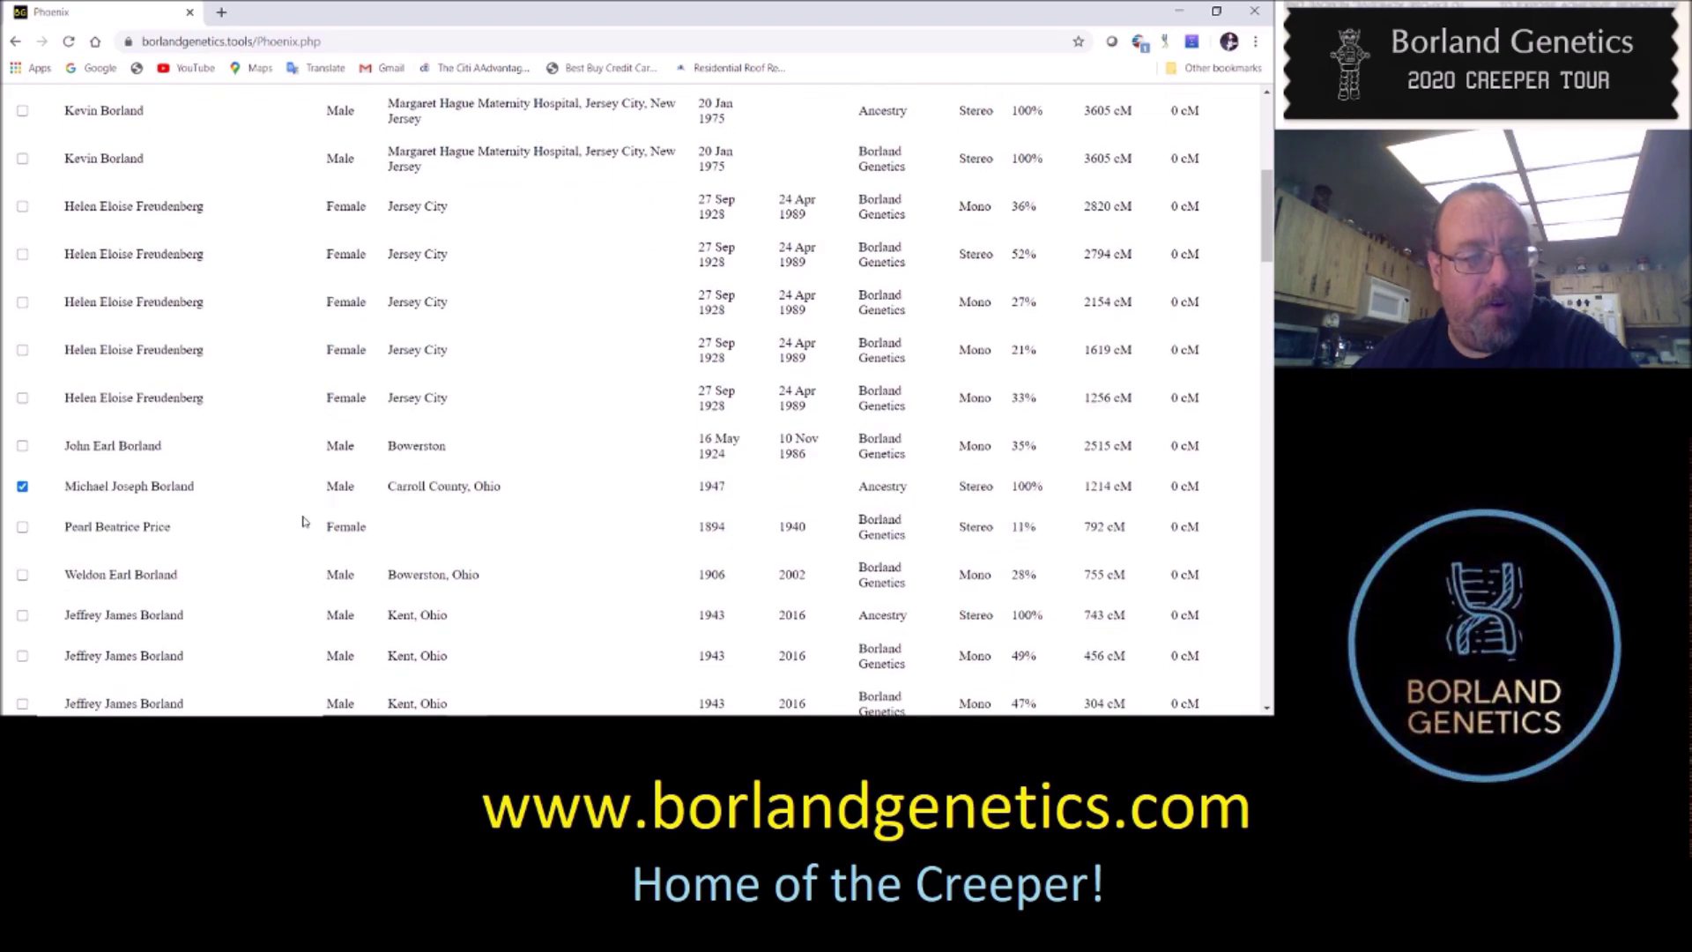
scroll(308, 520, "down", 2)
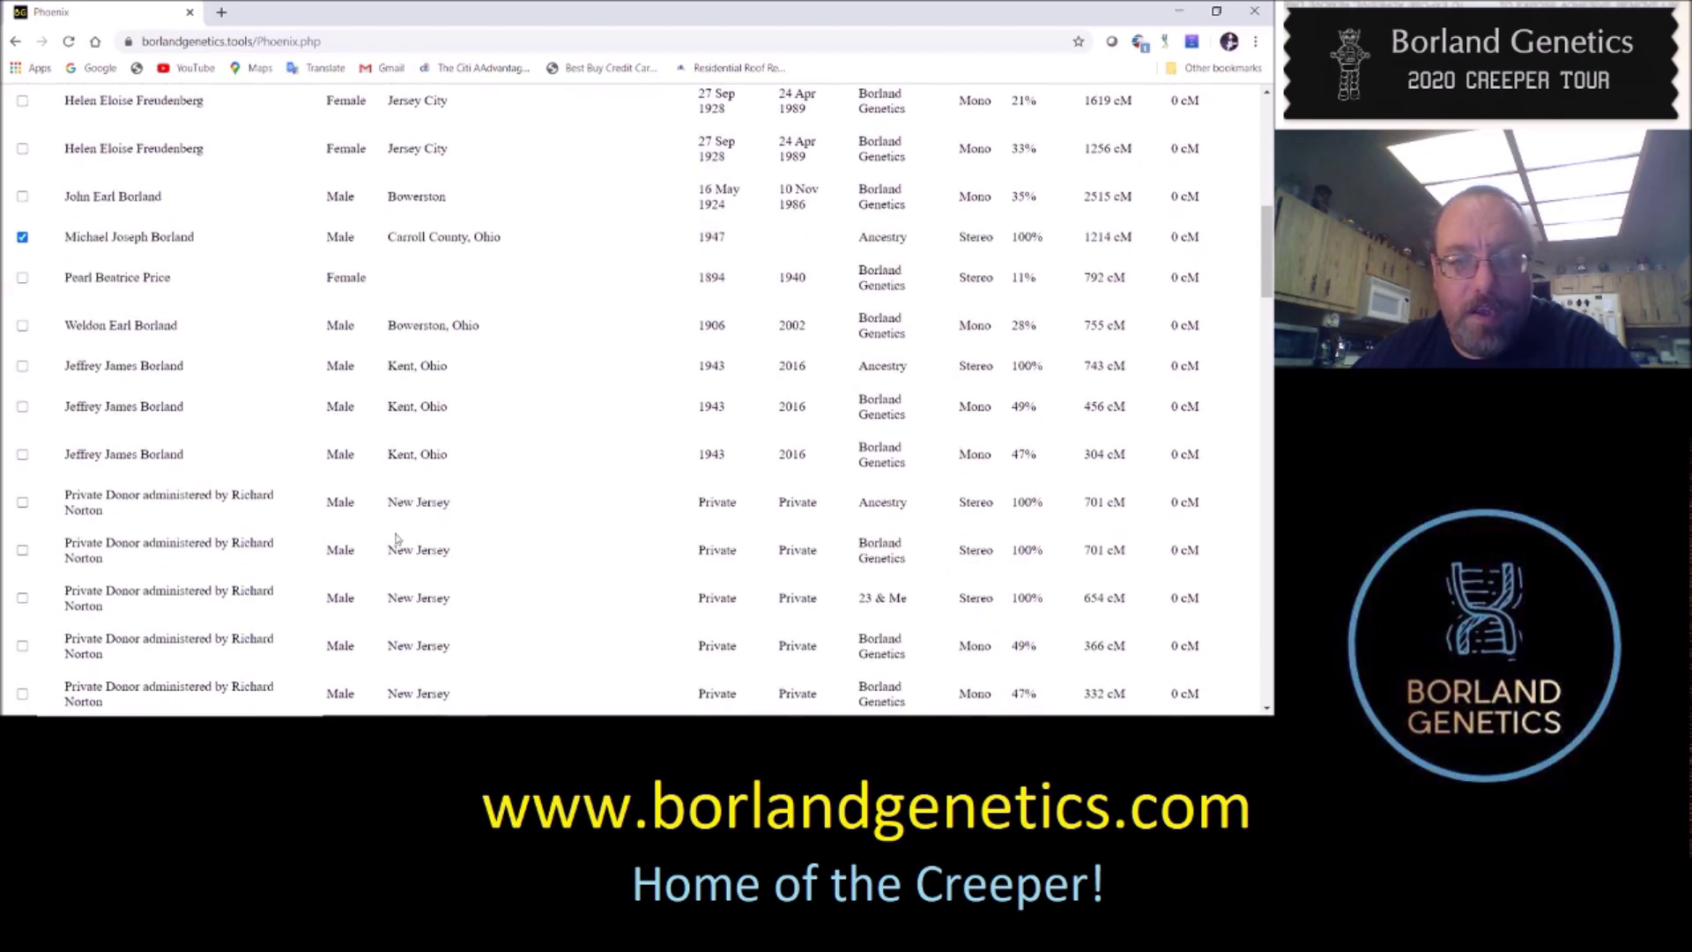
left_click(23, 550)
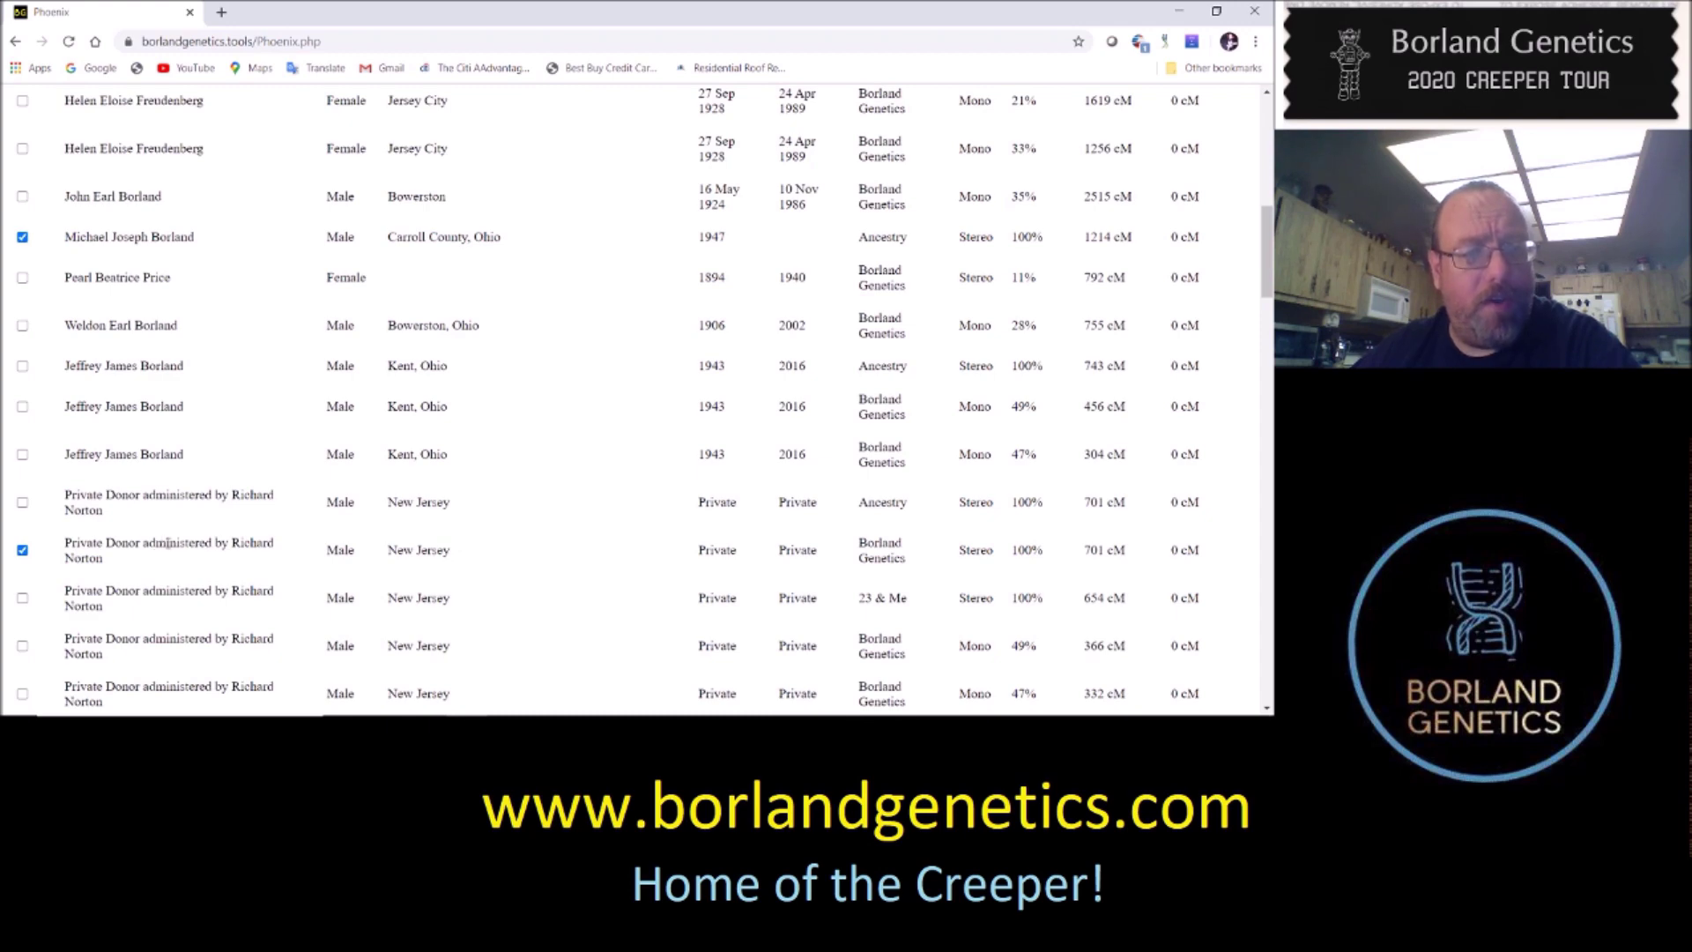
scroll(267, 476, "down", 3)
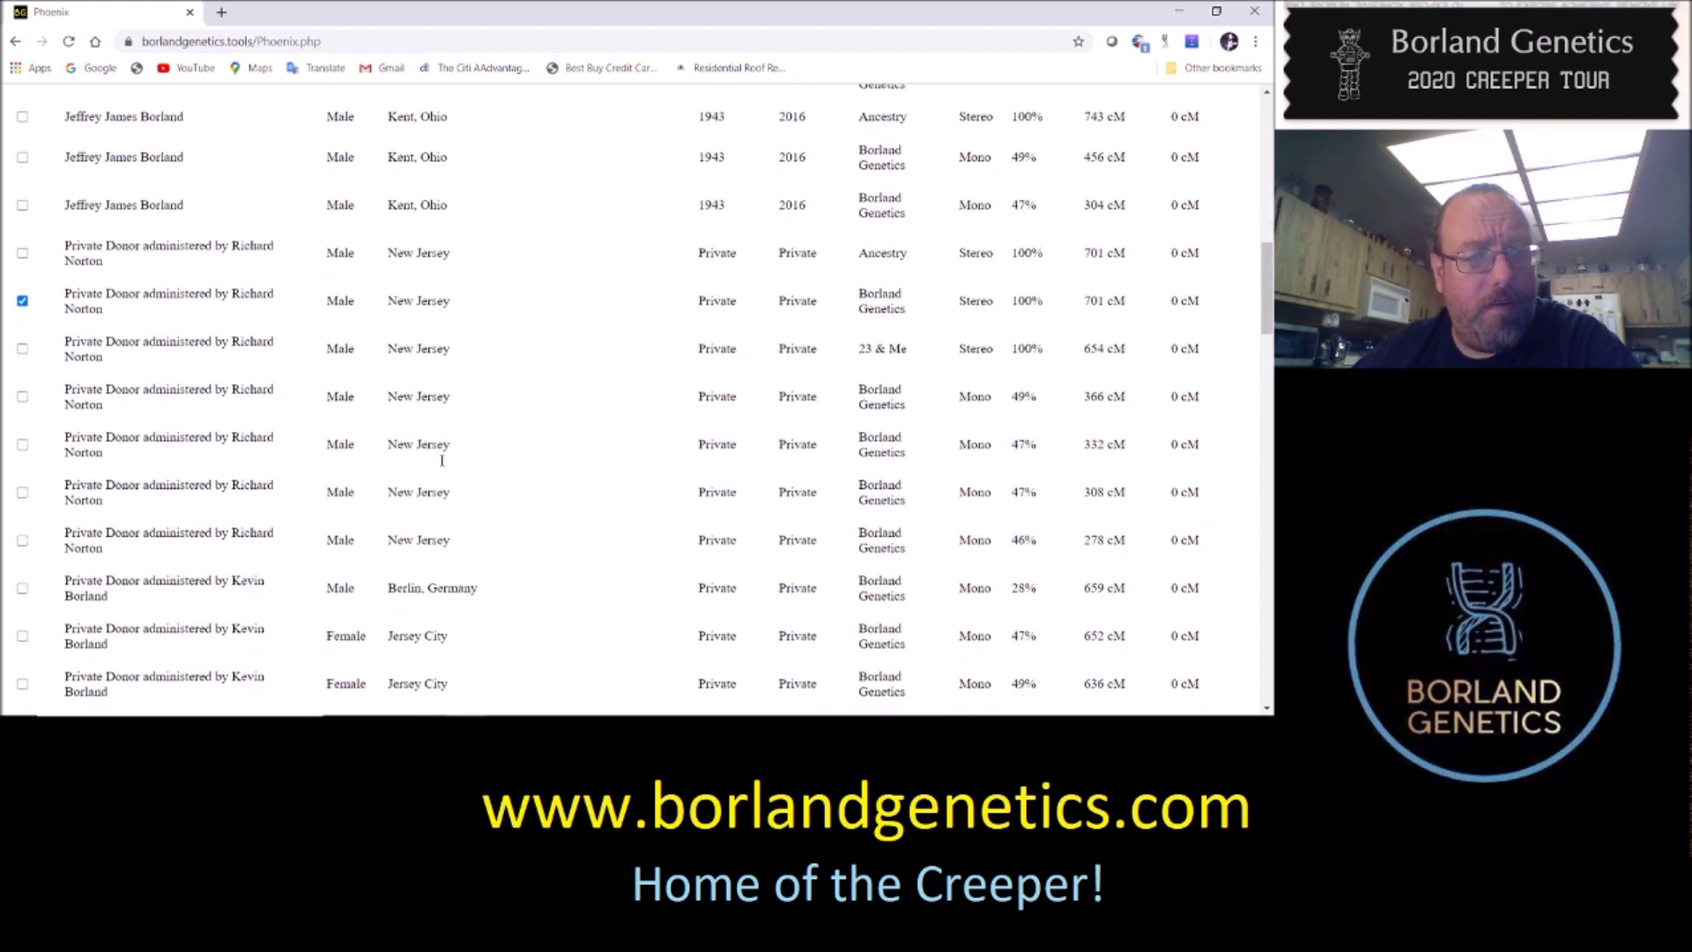
scroll(265, 353, "down", 1)
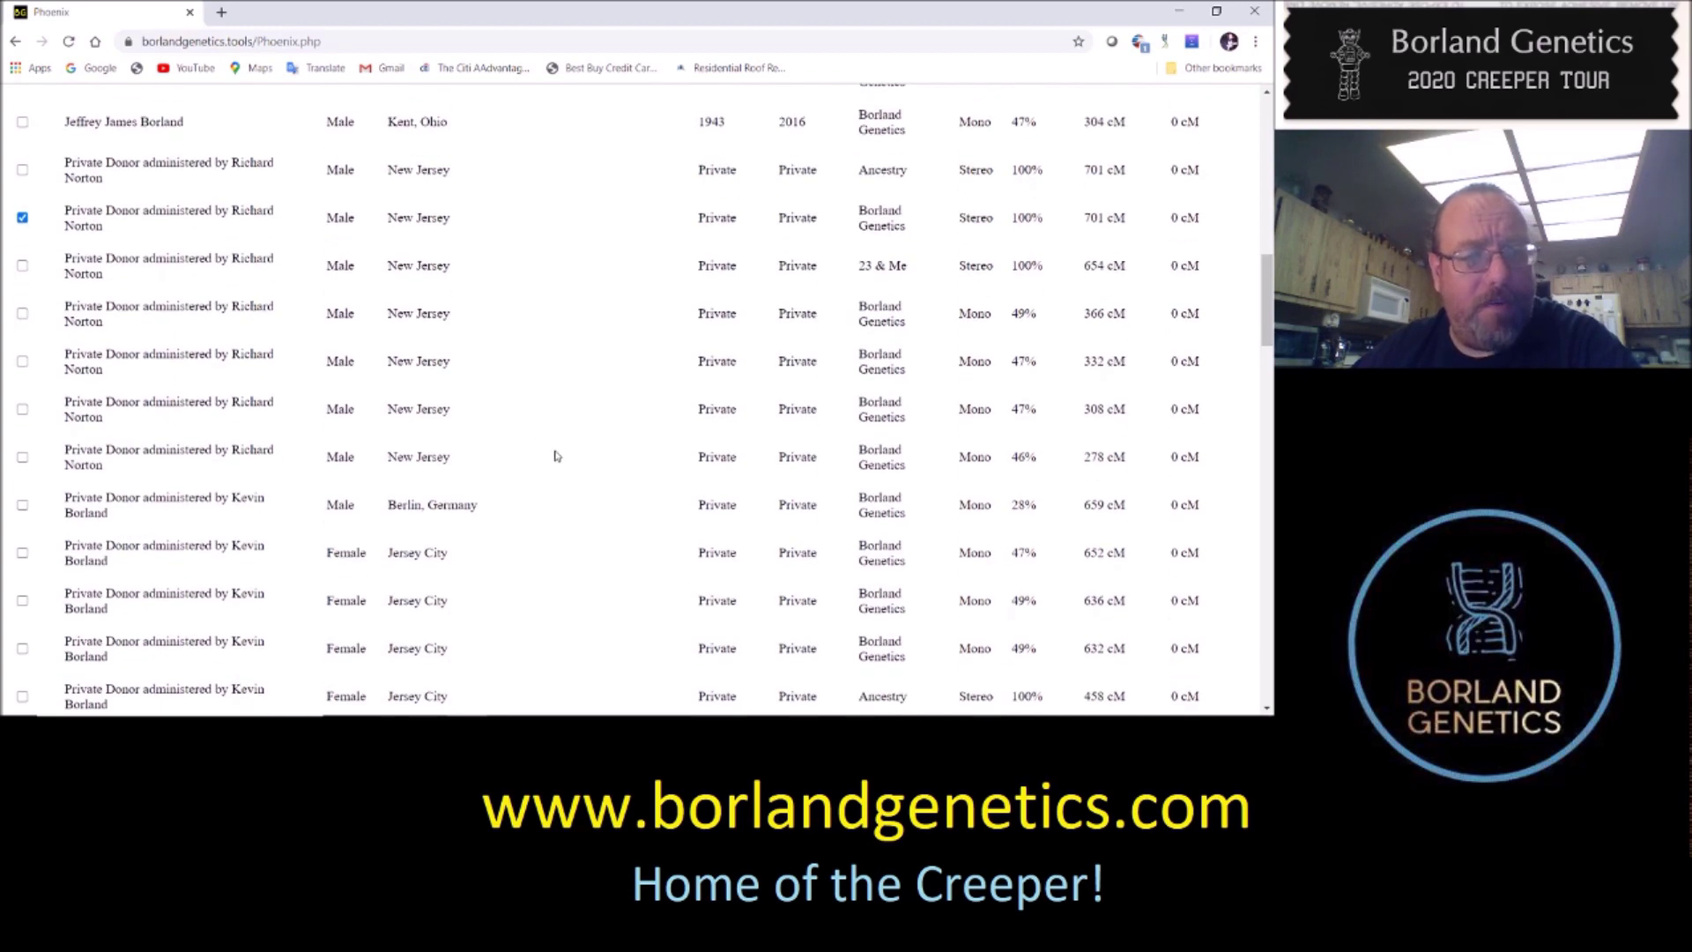
scroll(763, 579, "up", 3)
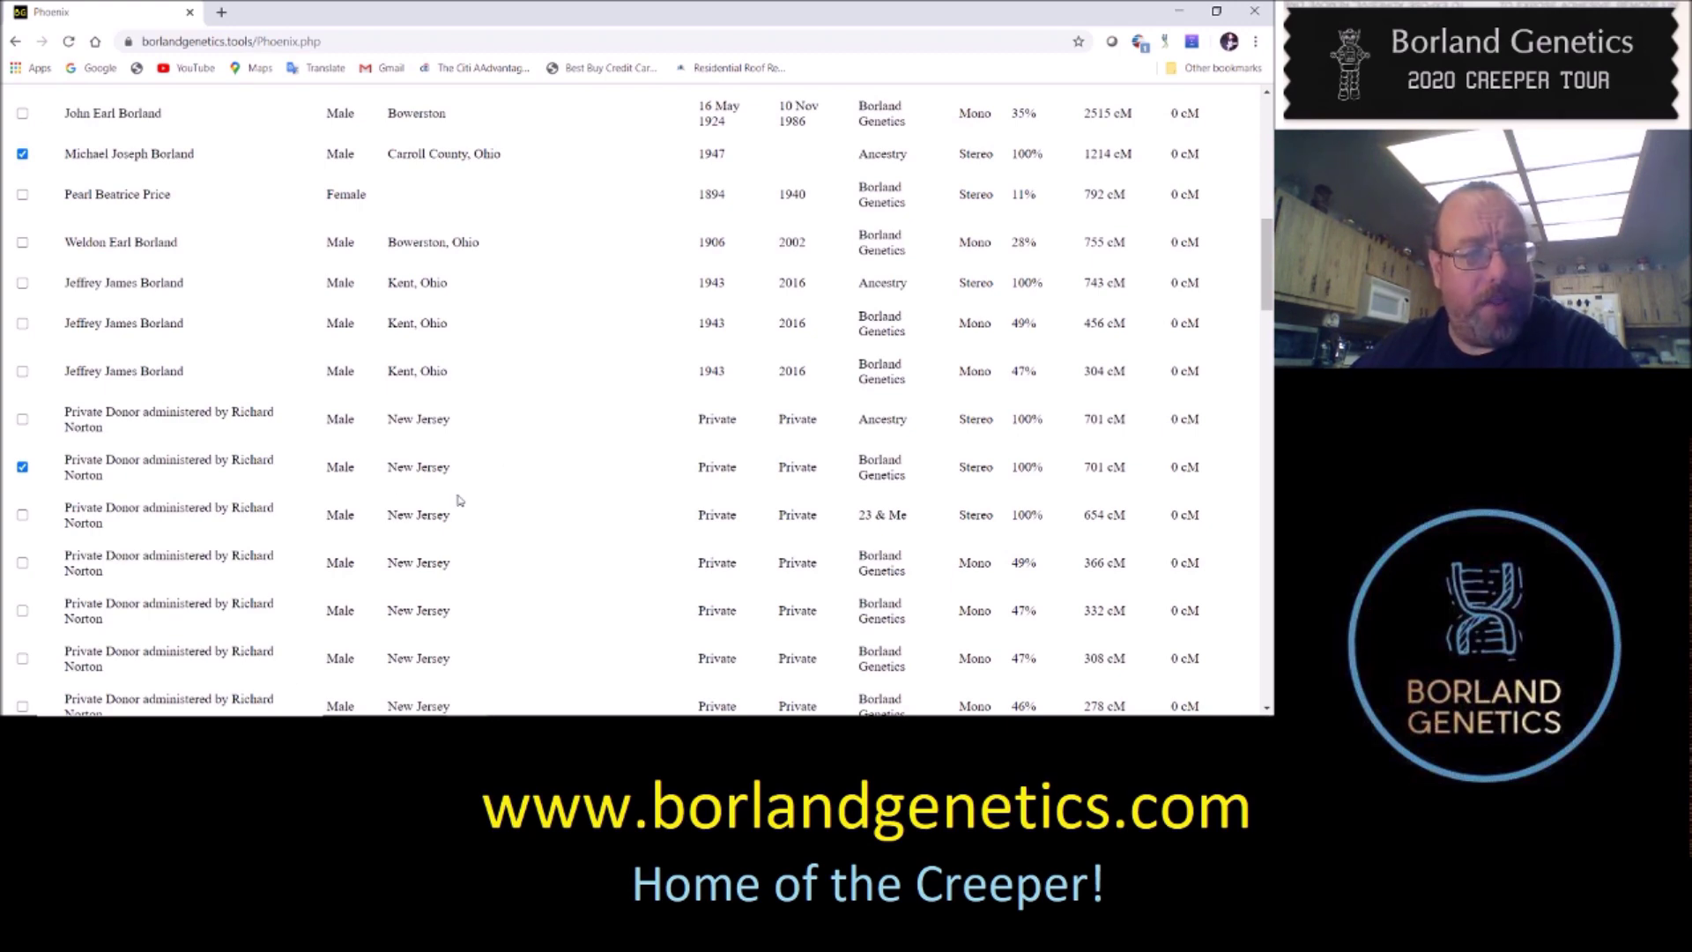
Run the Phoenix reconstruction with the Compare button at the bottom of the match list
scroll(458, 608, "down", 2)
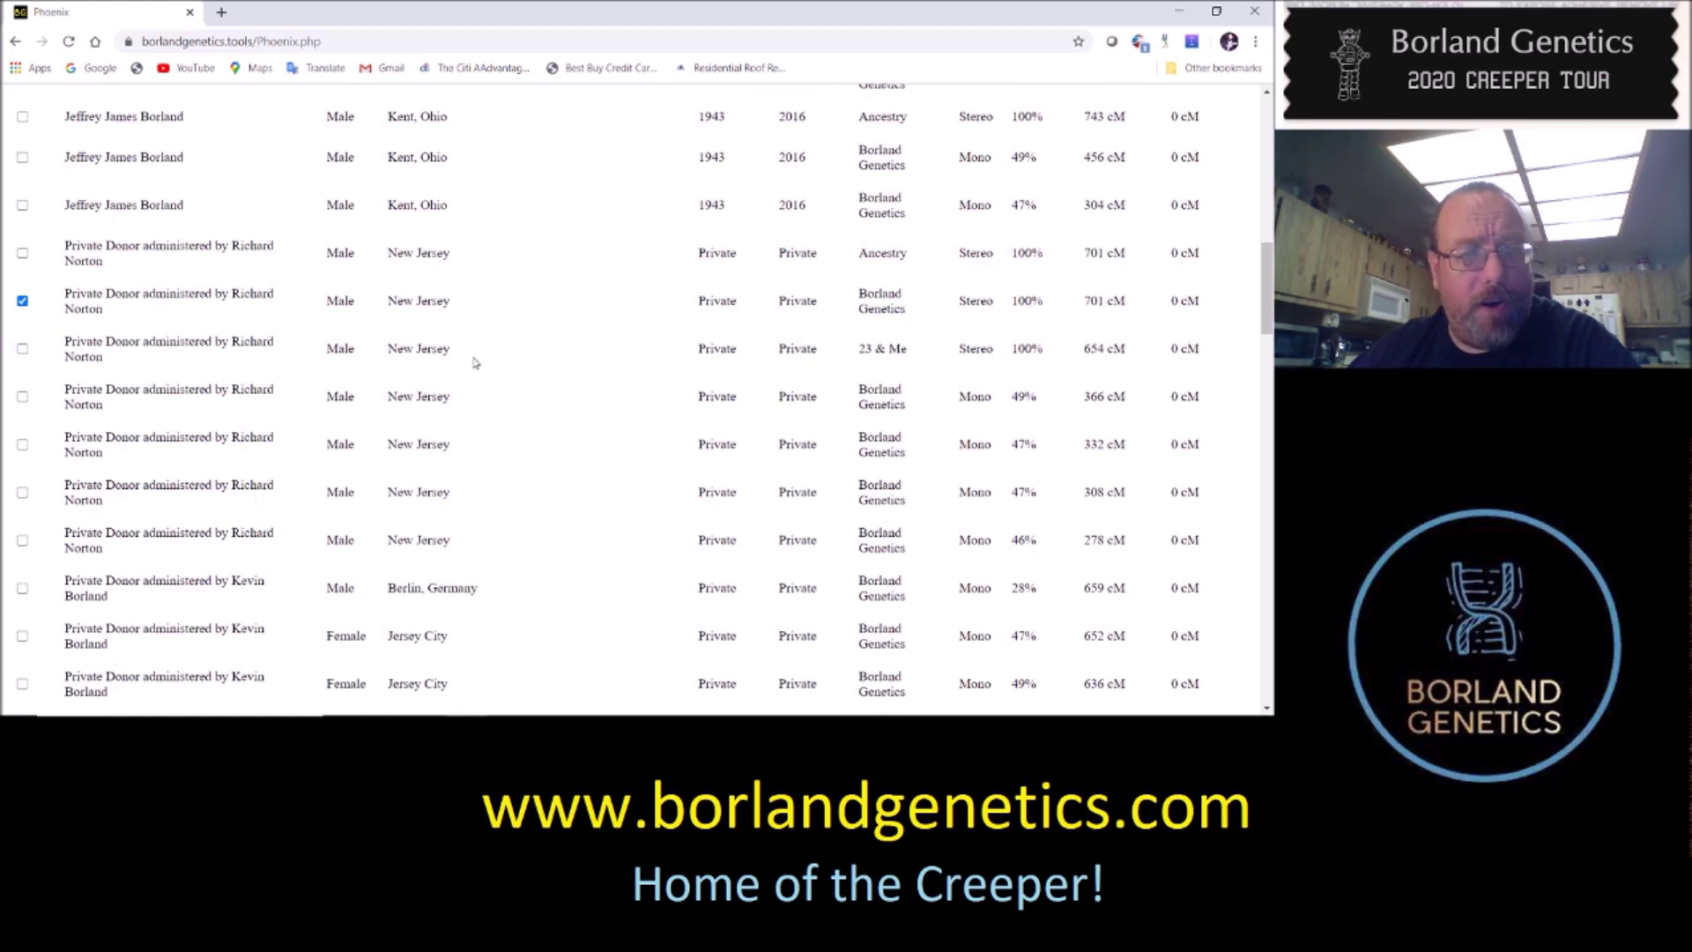
scroll(474, 363, "up", 1)
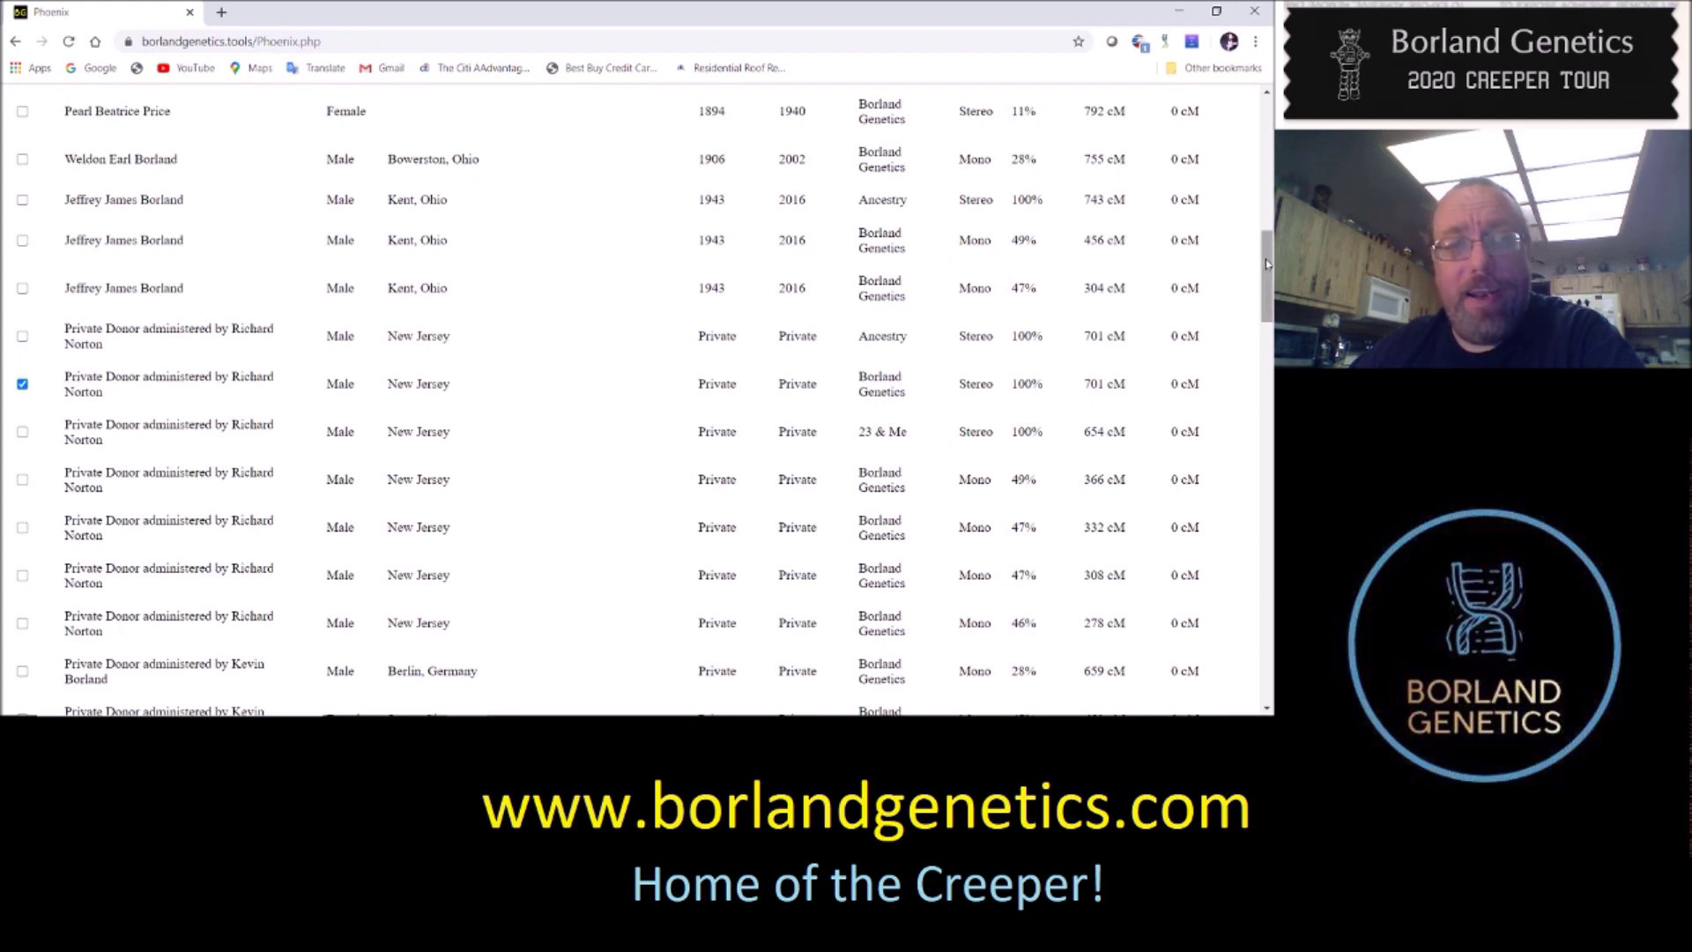
left_click_drag(1266, 263, 1216, 658)
left_click(690, 619)
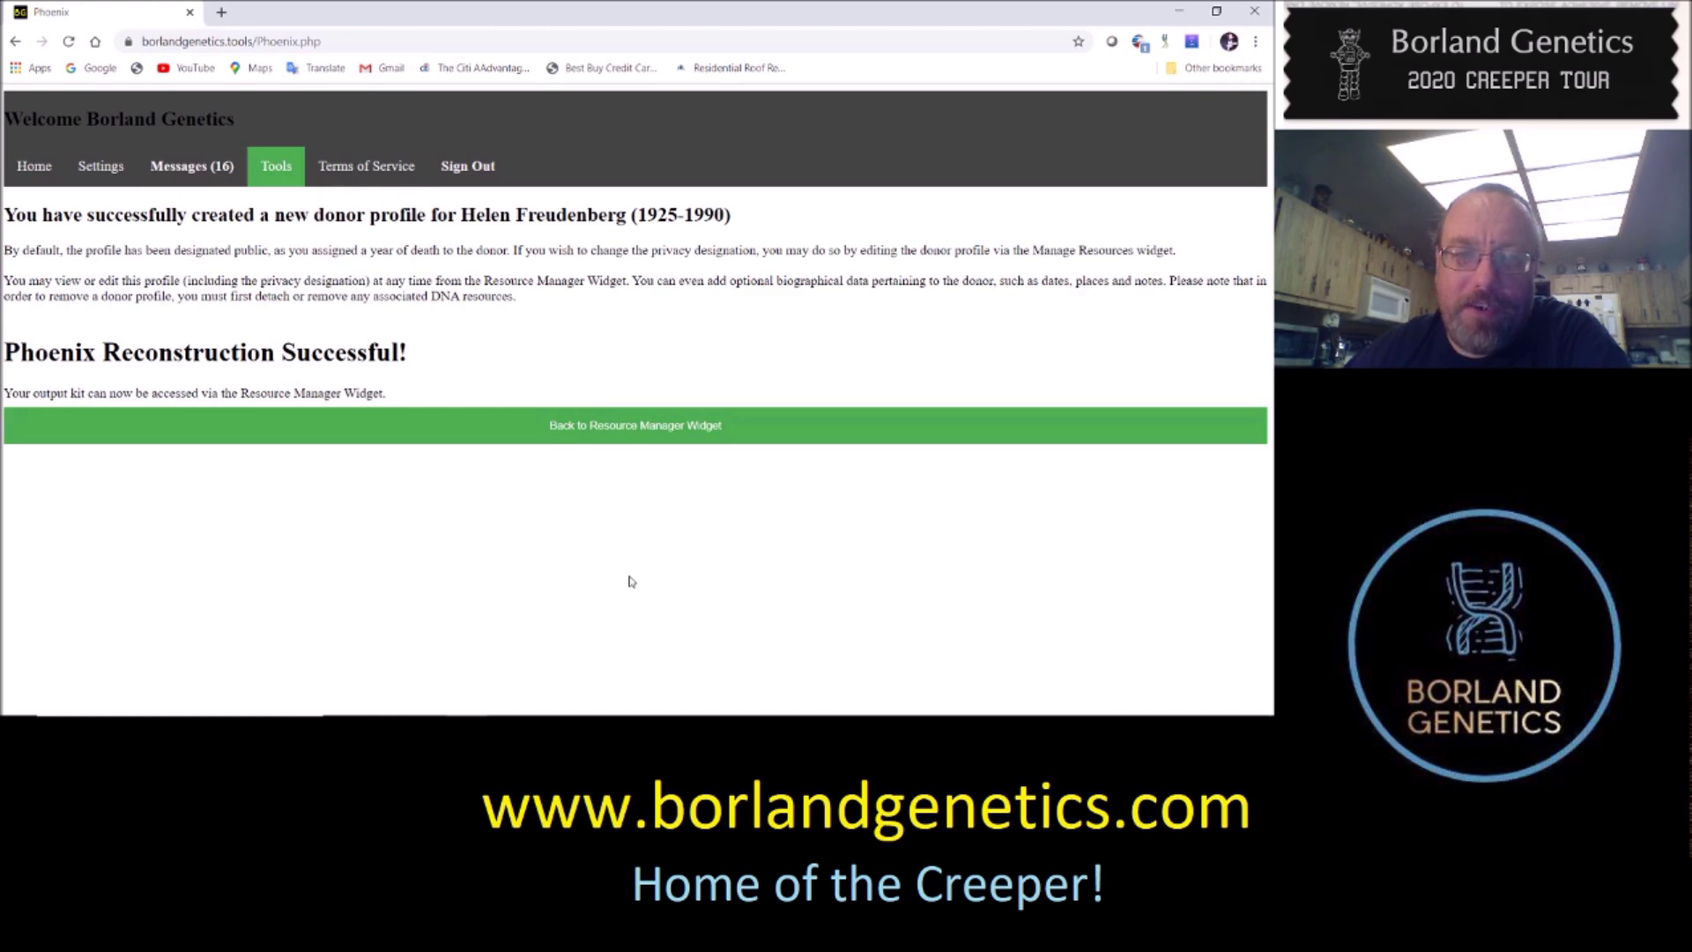
Go from the Phoenix success page back to the Resource Manager Widget
left_click(671, 428)
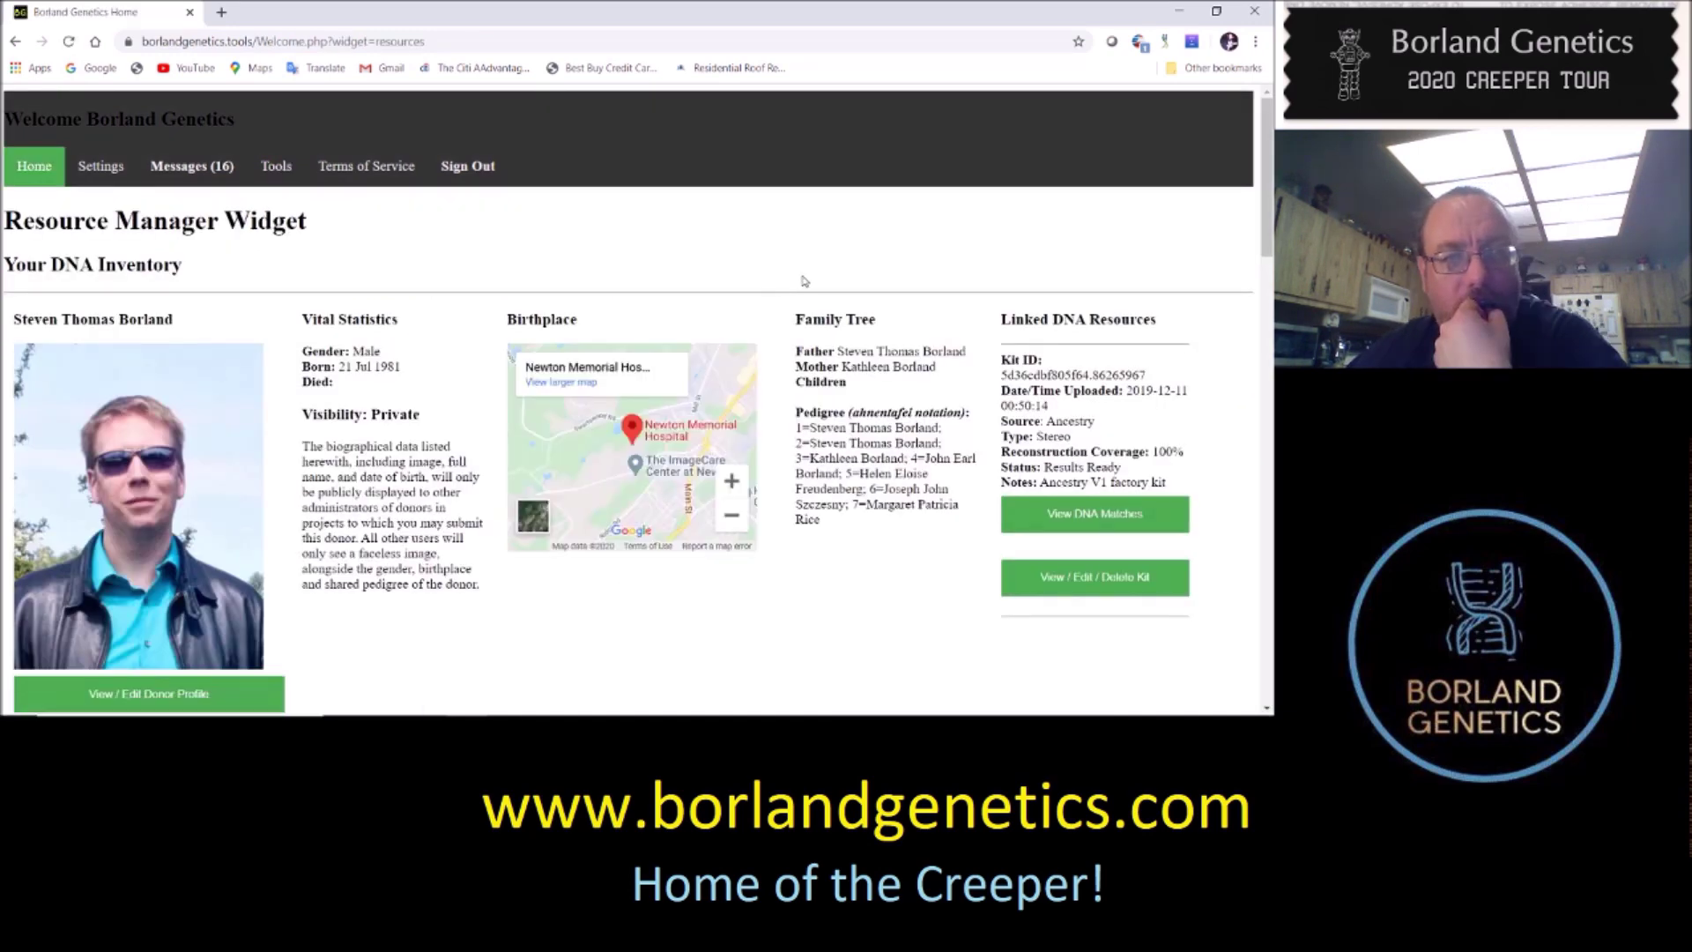
Open View / Edit Donor Profile for the new donor born 1925, died 1990
scroll(871, 426, "down", 6)
scroll(872, 427, "down", 10)
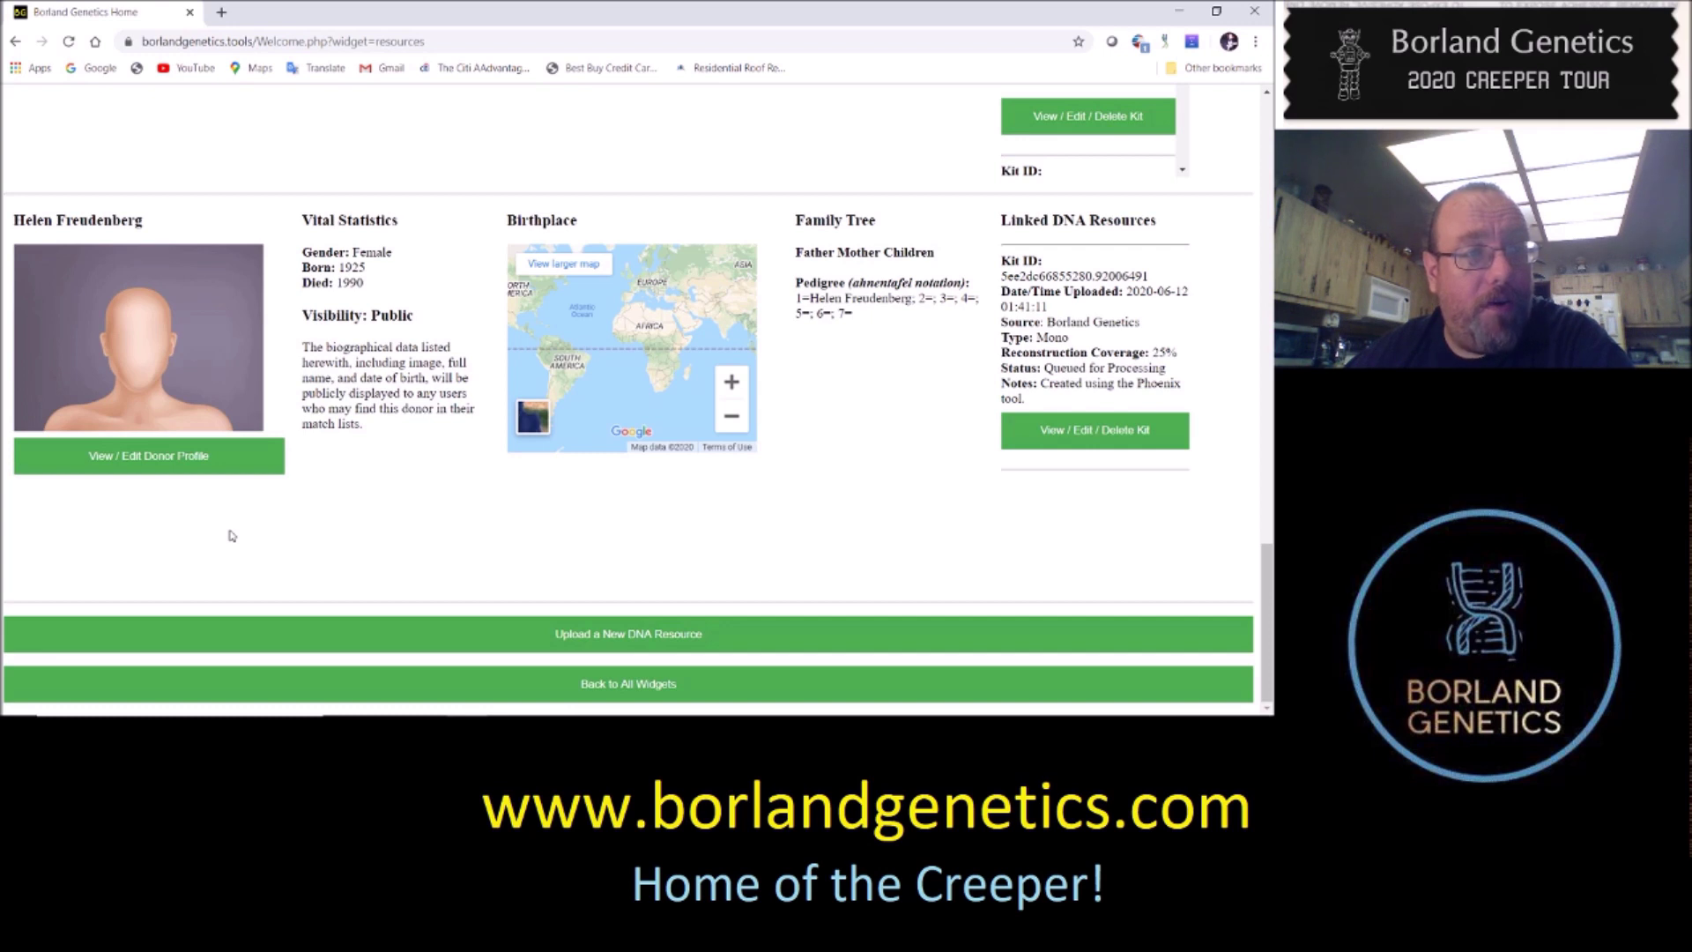
left_click(163, 458)
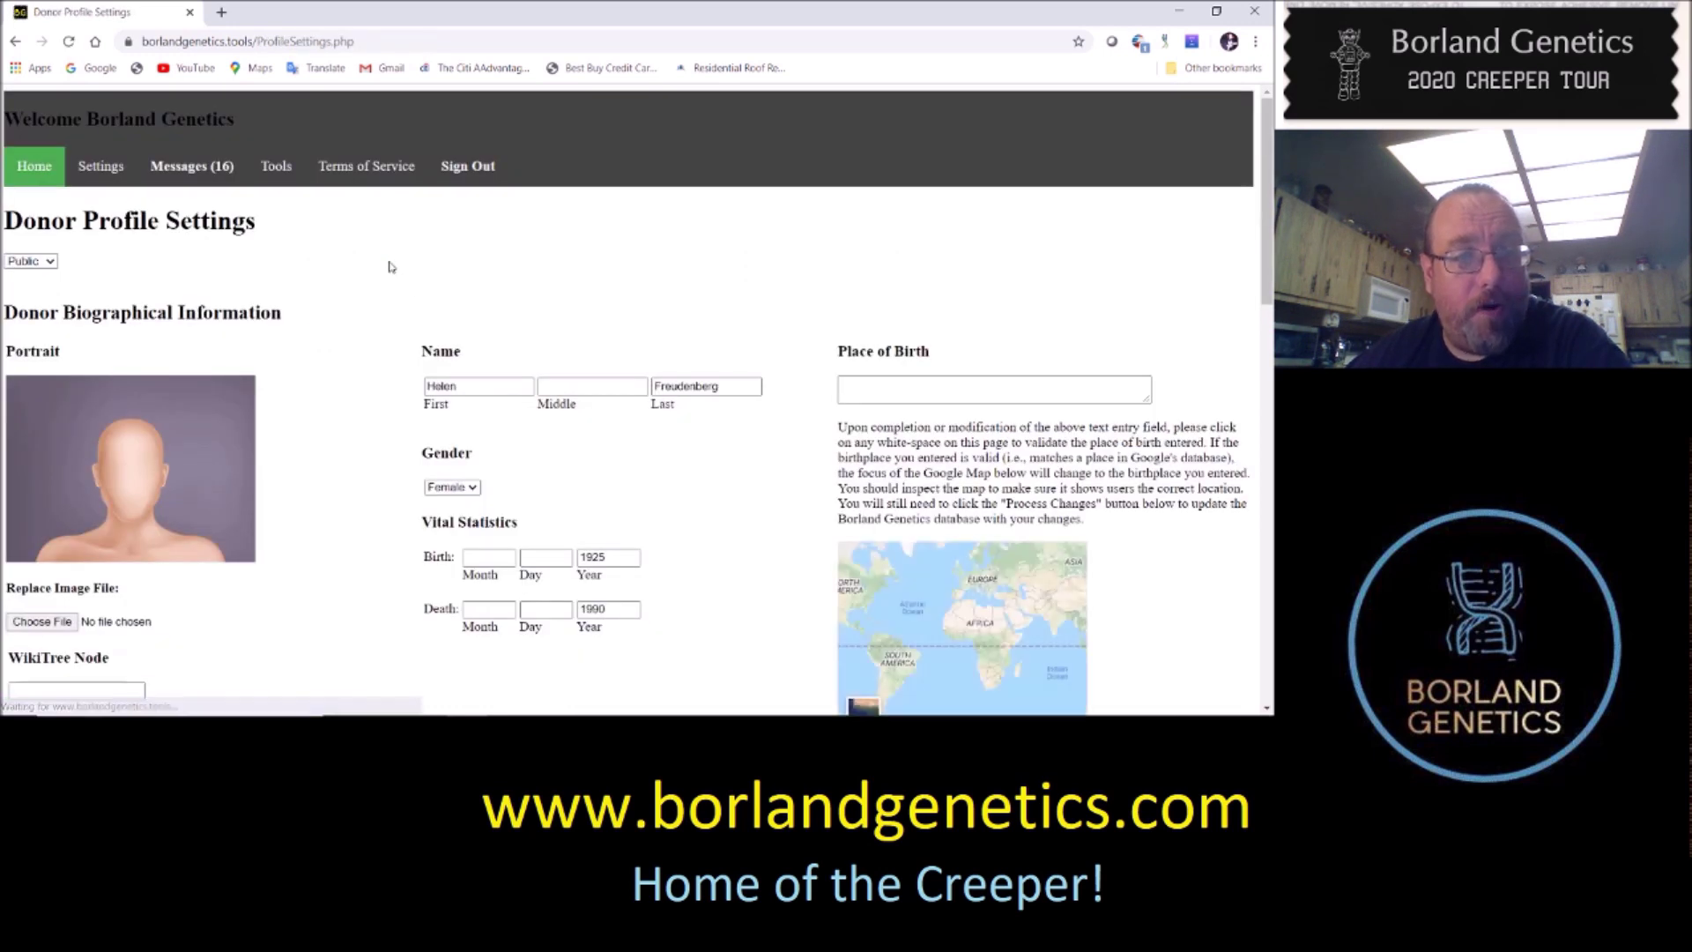
Enter 'Jersey City, NJ' as the place of birth and validate it so the map updates
left_click(1054, 388)
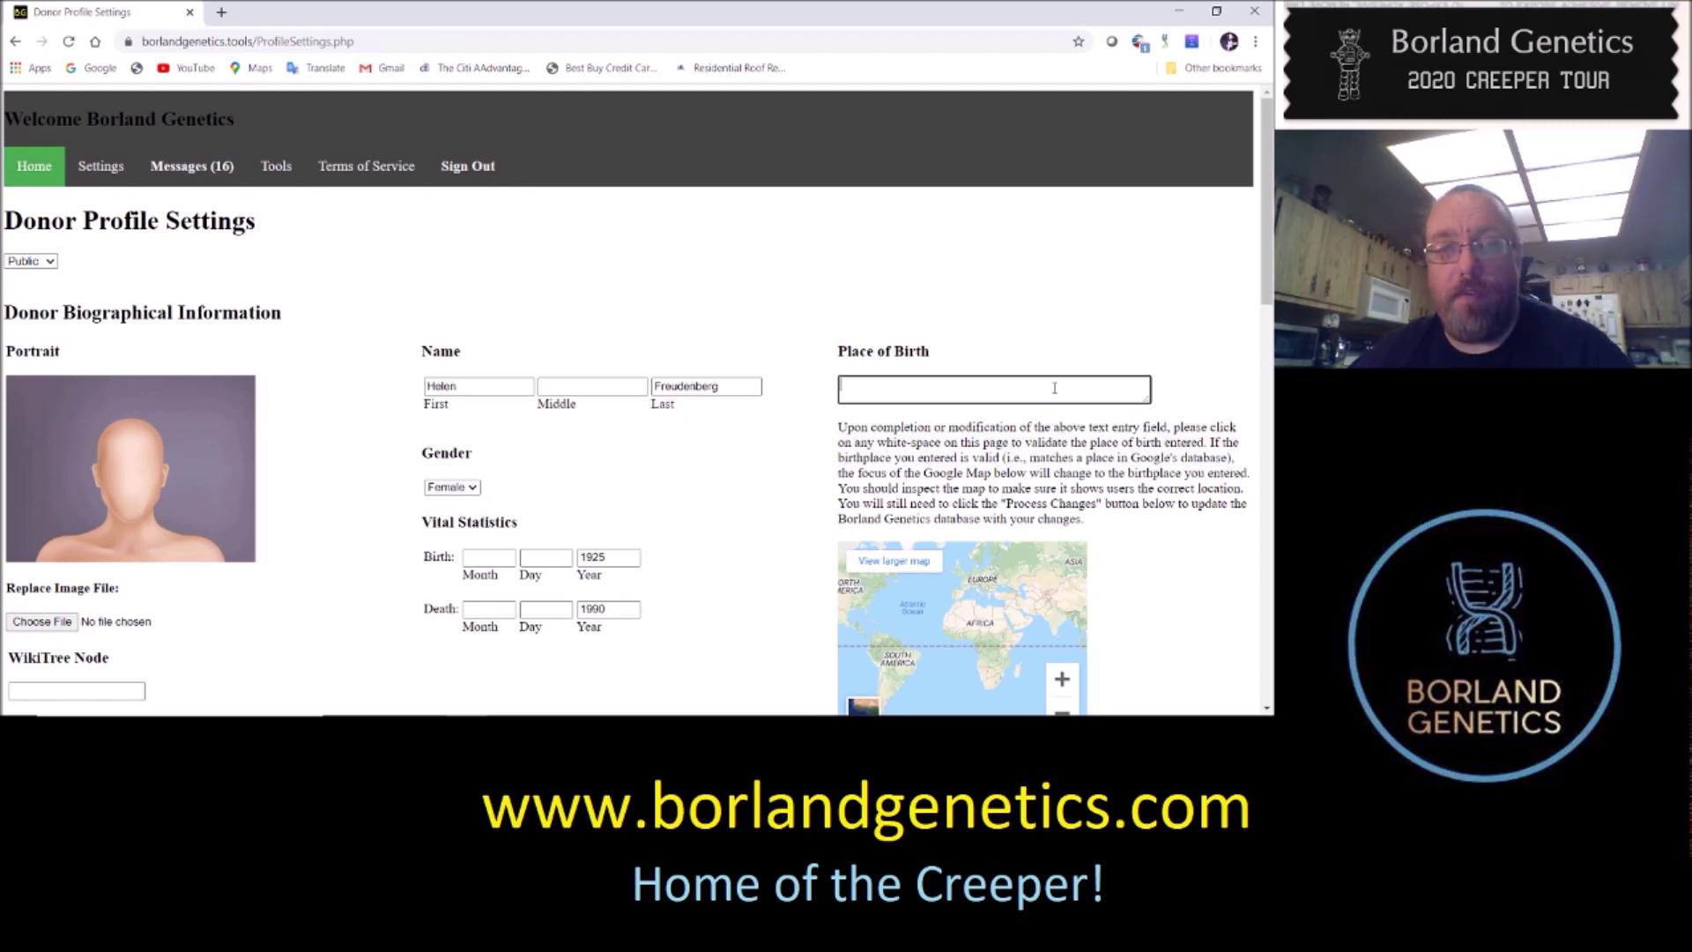
type("Jersey Ci")
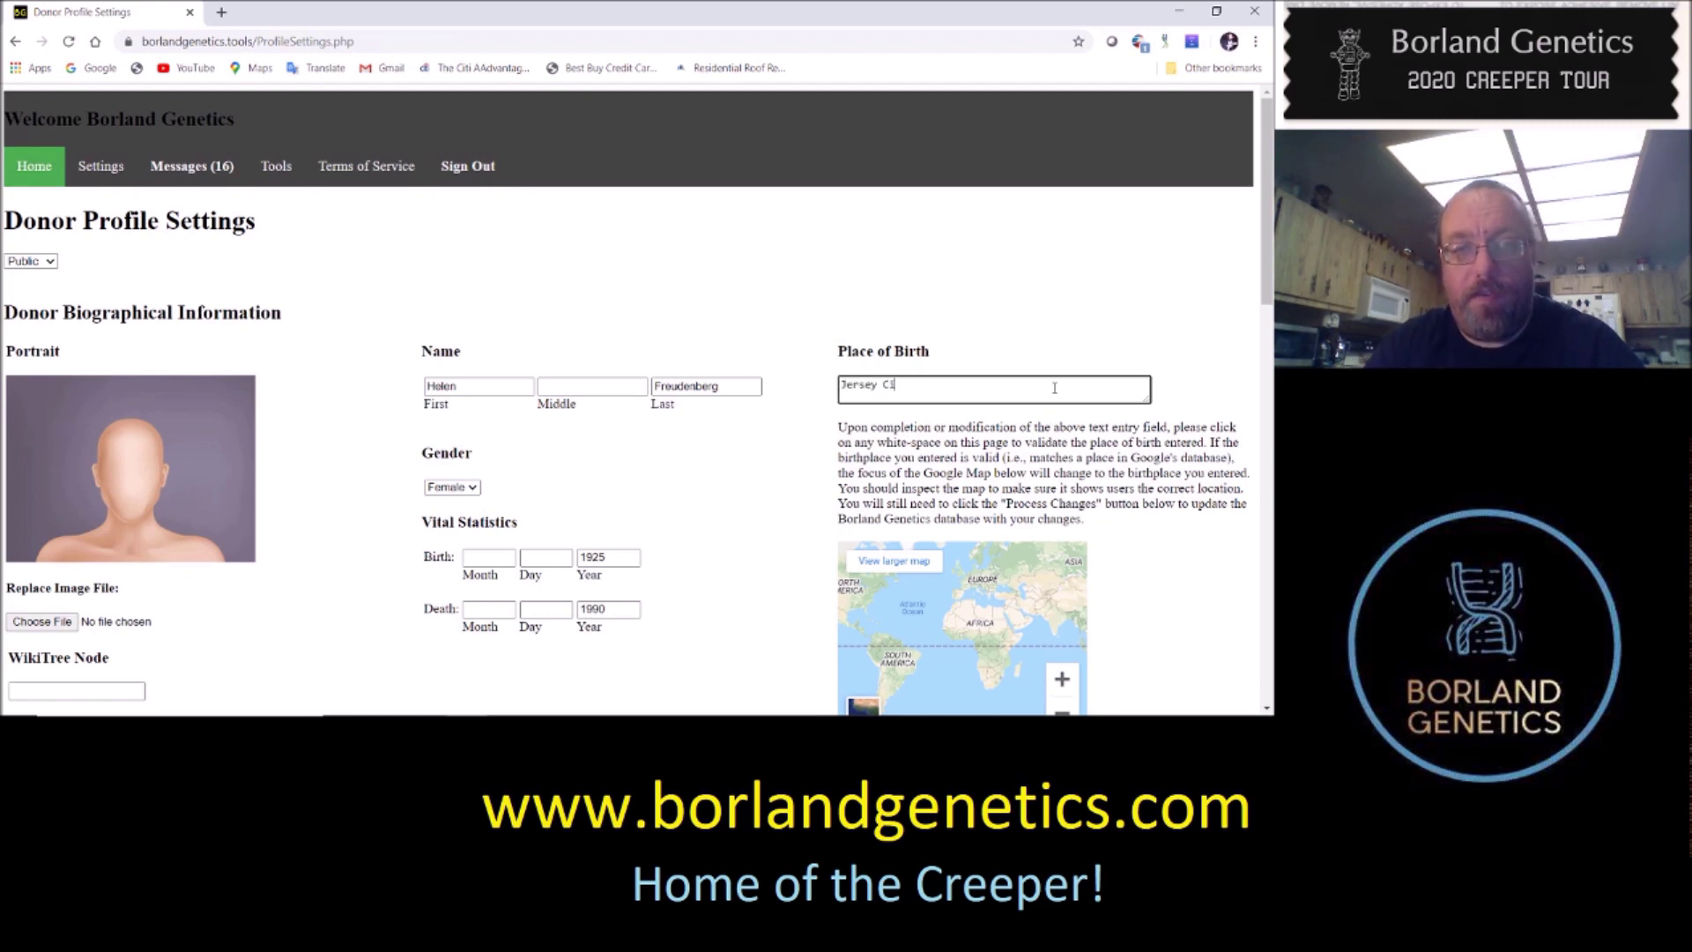
type("ty, NJ")
triple_click(1167, 344)
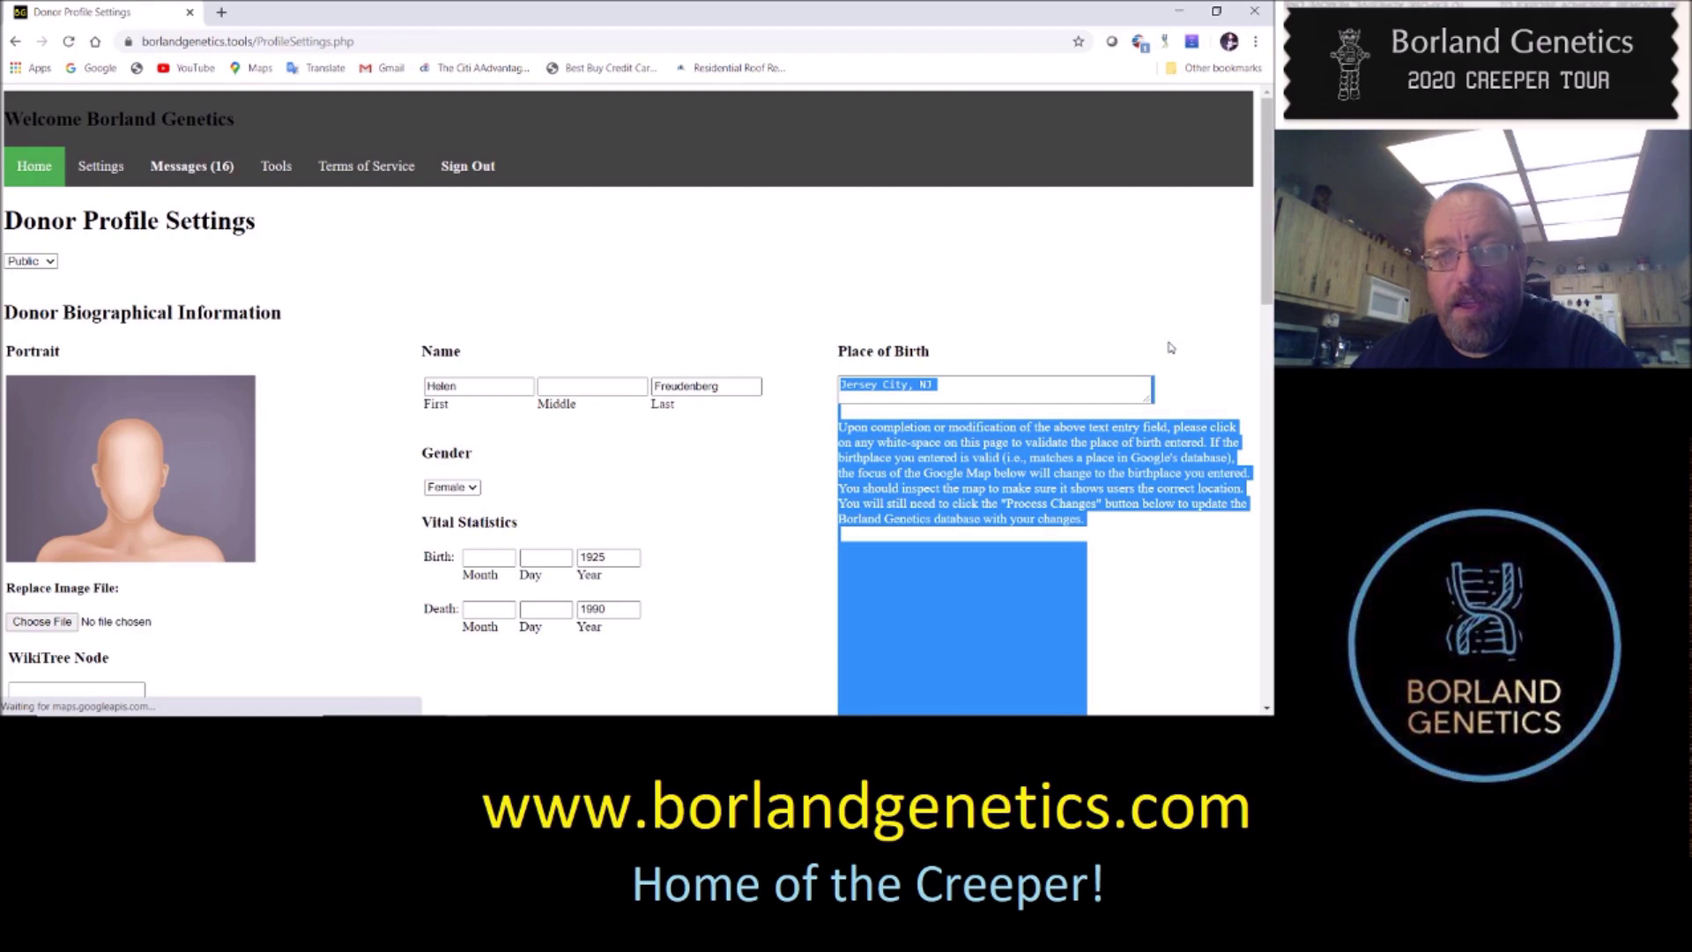
left_click(1146, 326)
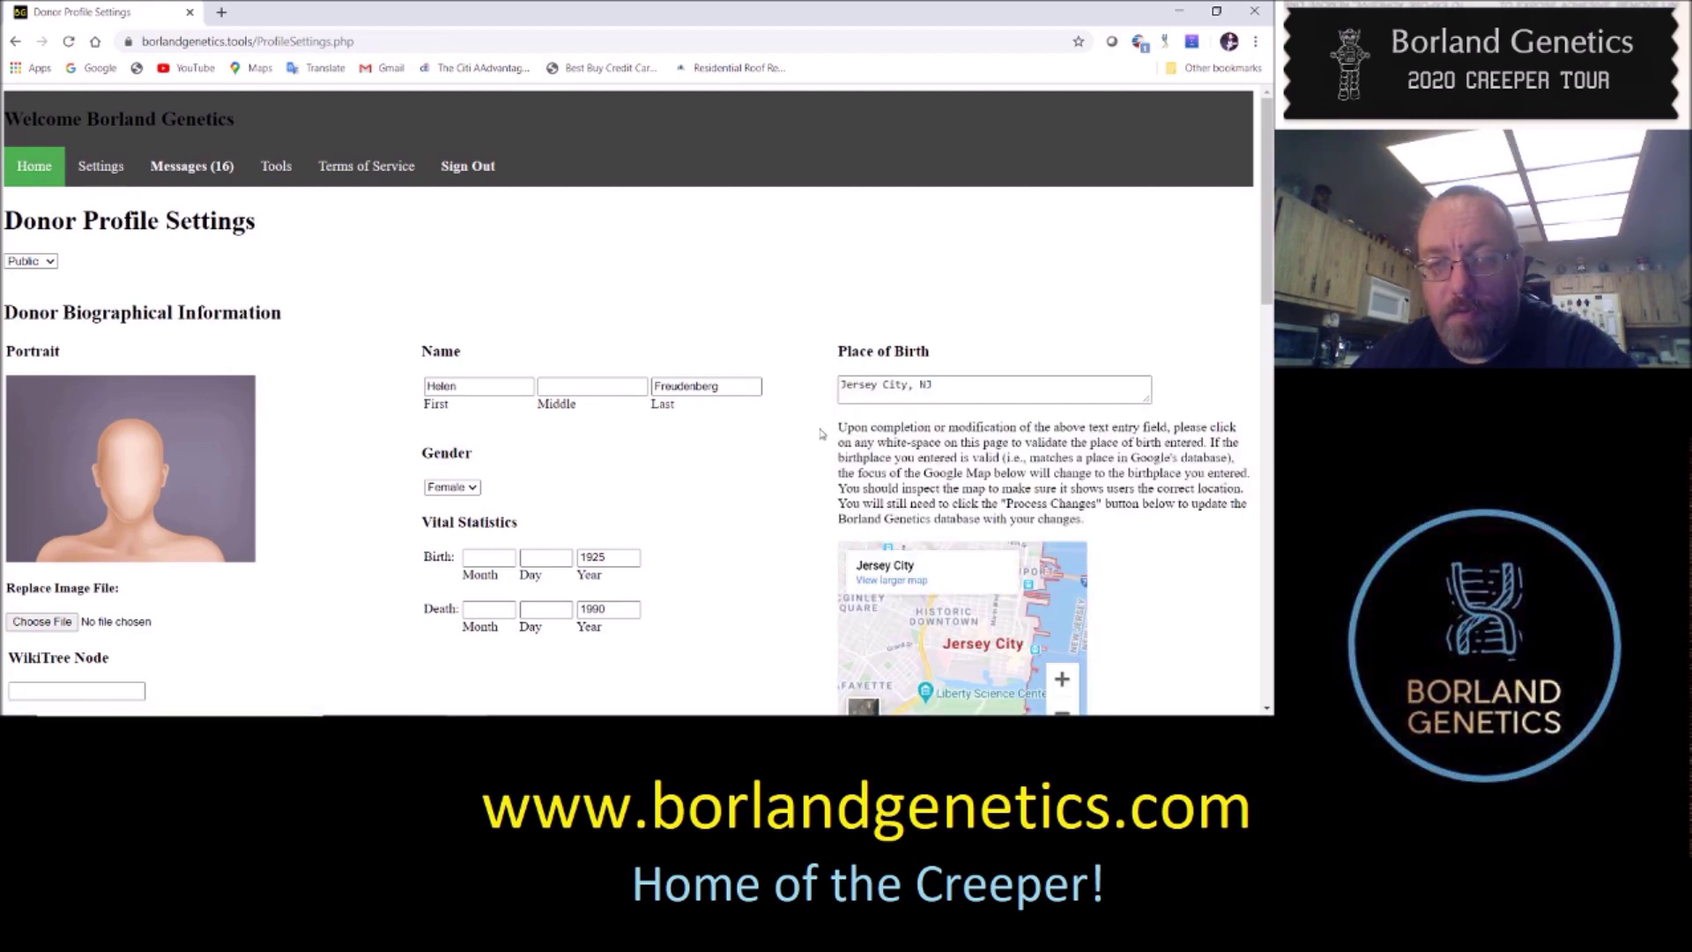
Review the updated donor profile details and the Jersey City birthplace map
scroll(765, 447, "down", 2)
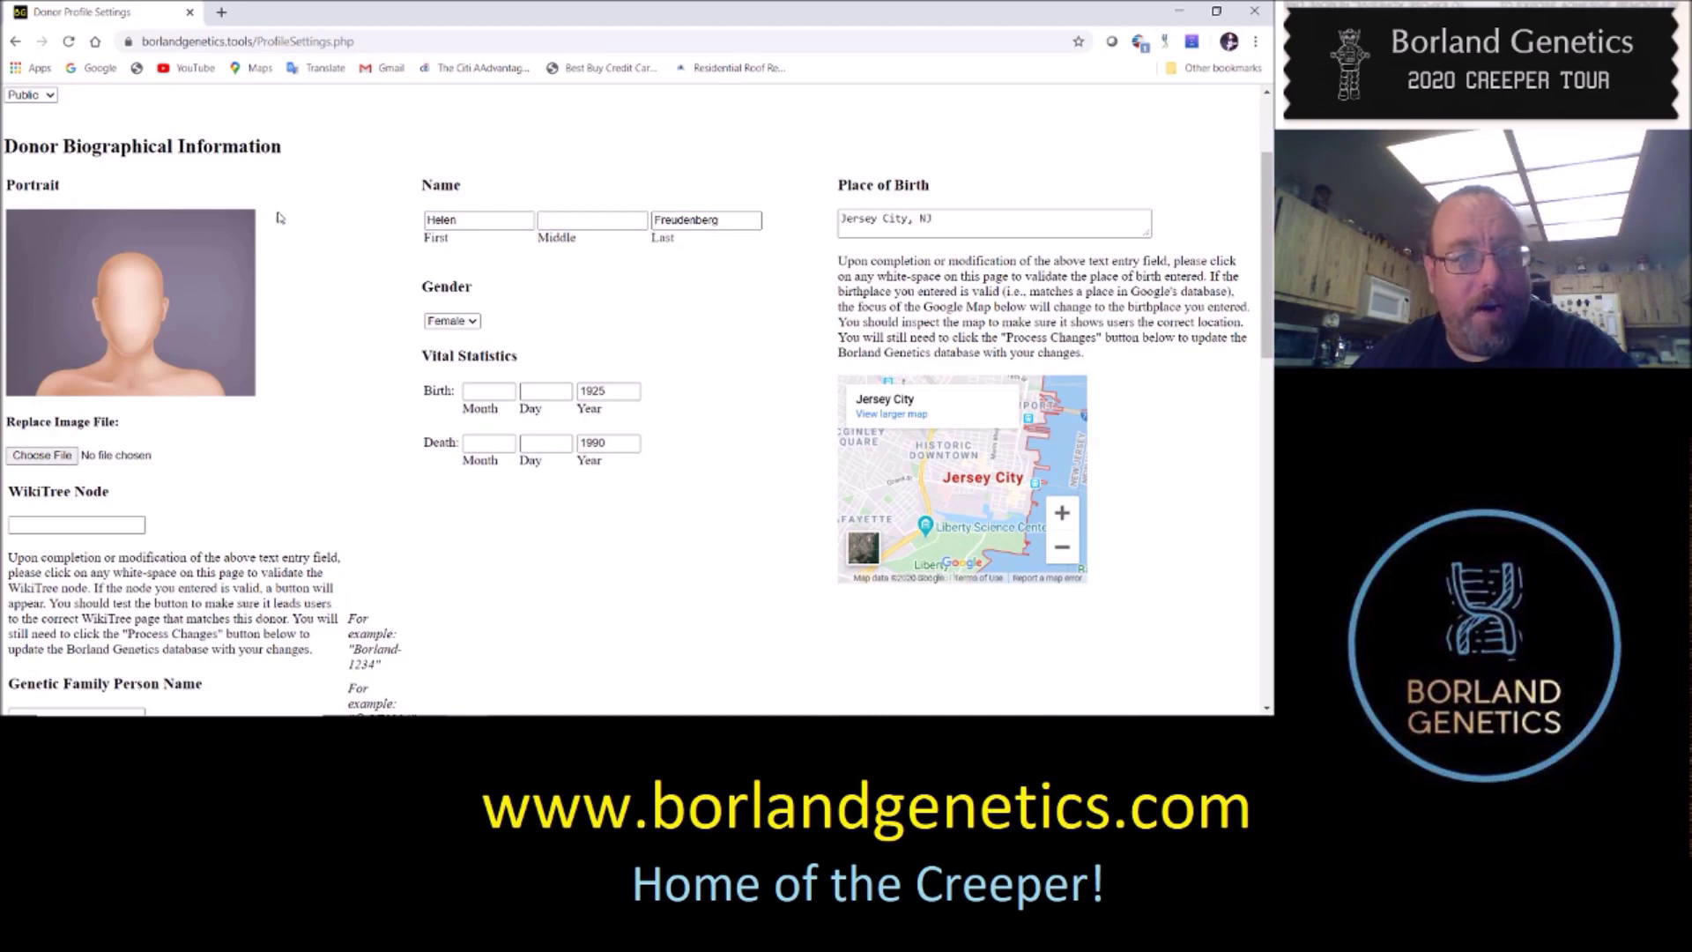
scroll(313, 239, "up", 2)
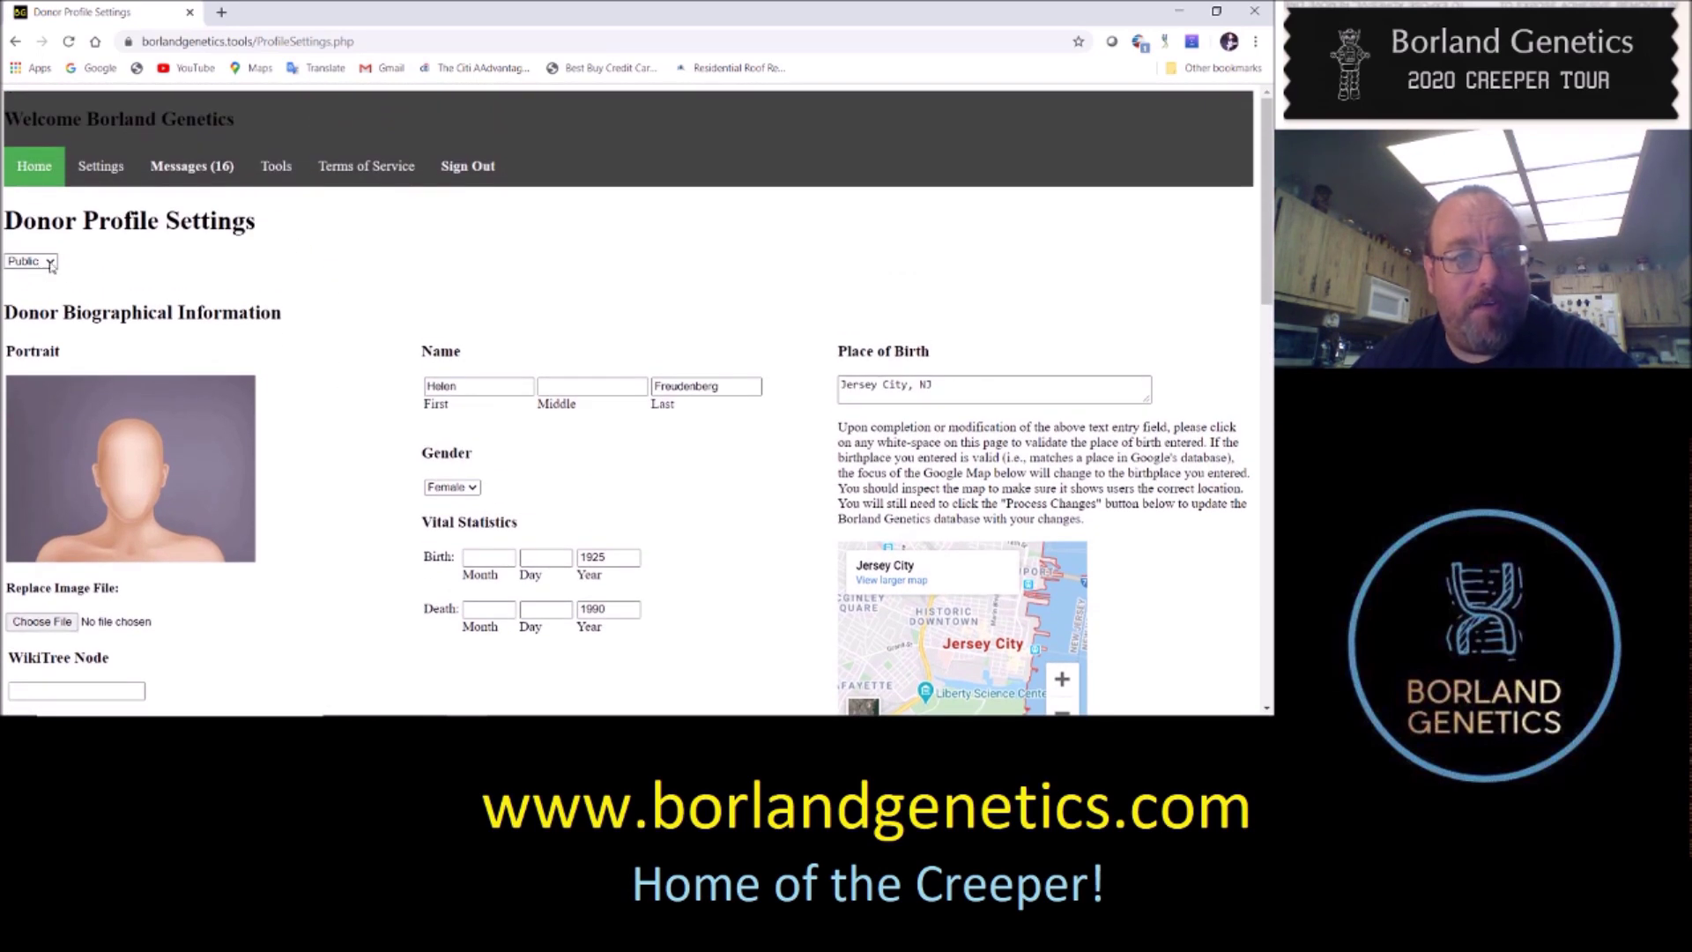
scroll(356, 368, "down", 2)
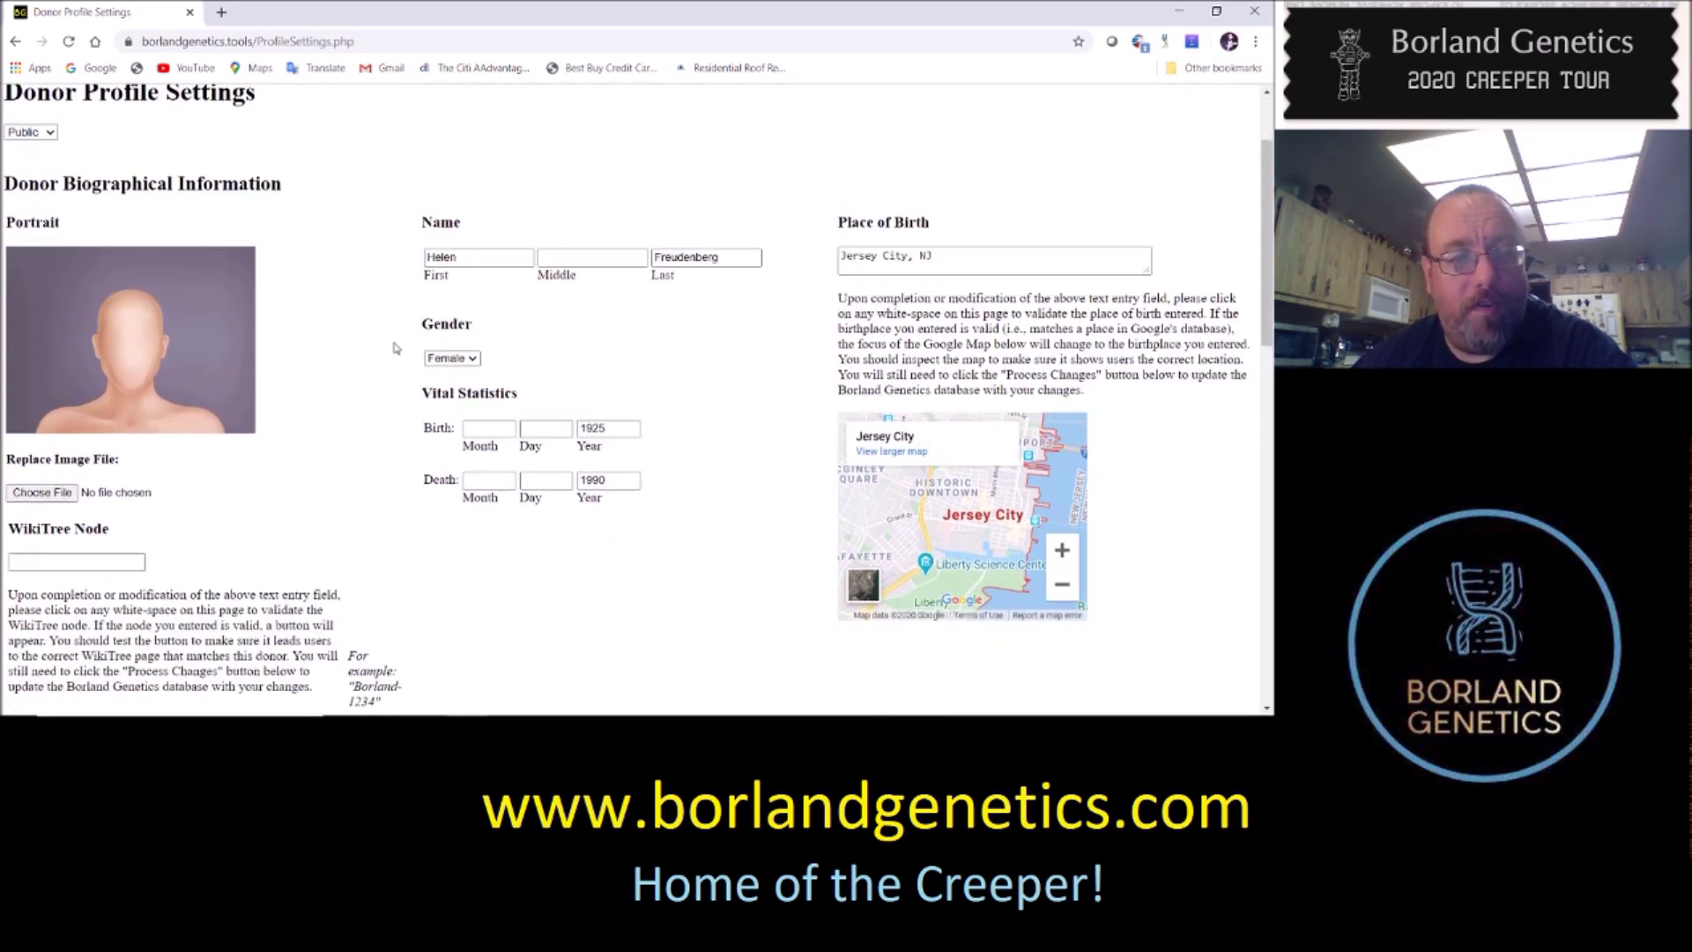
scroll(357, 368, "down", 3)
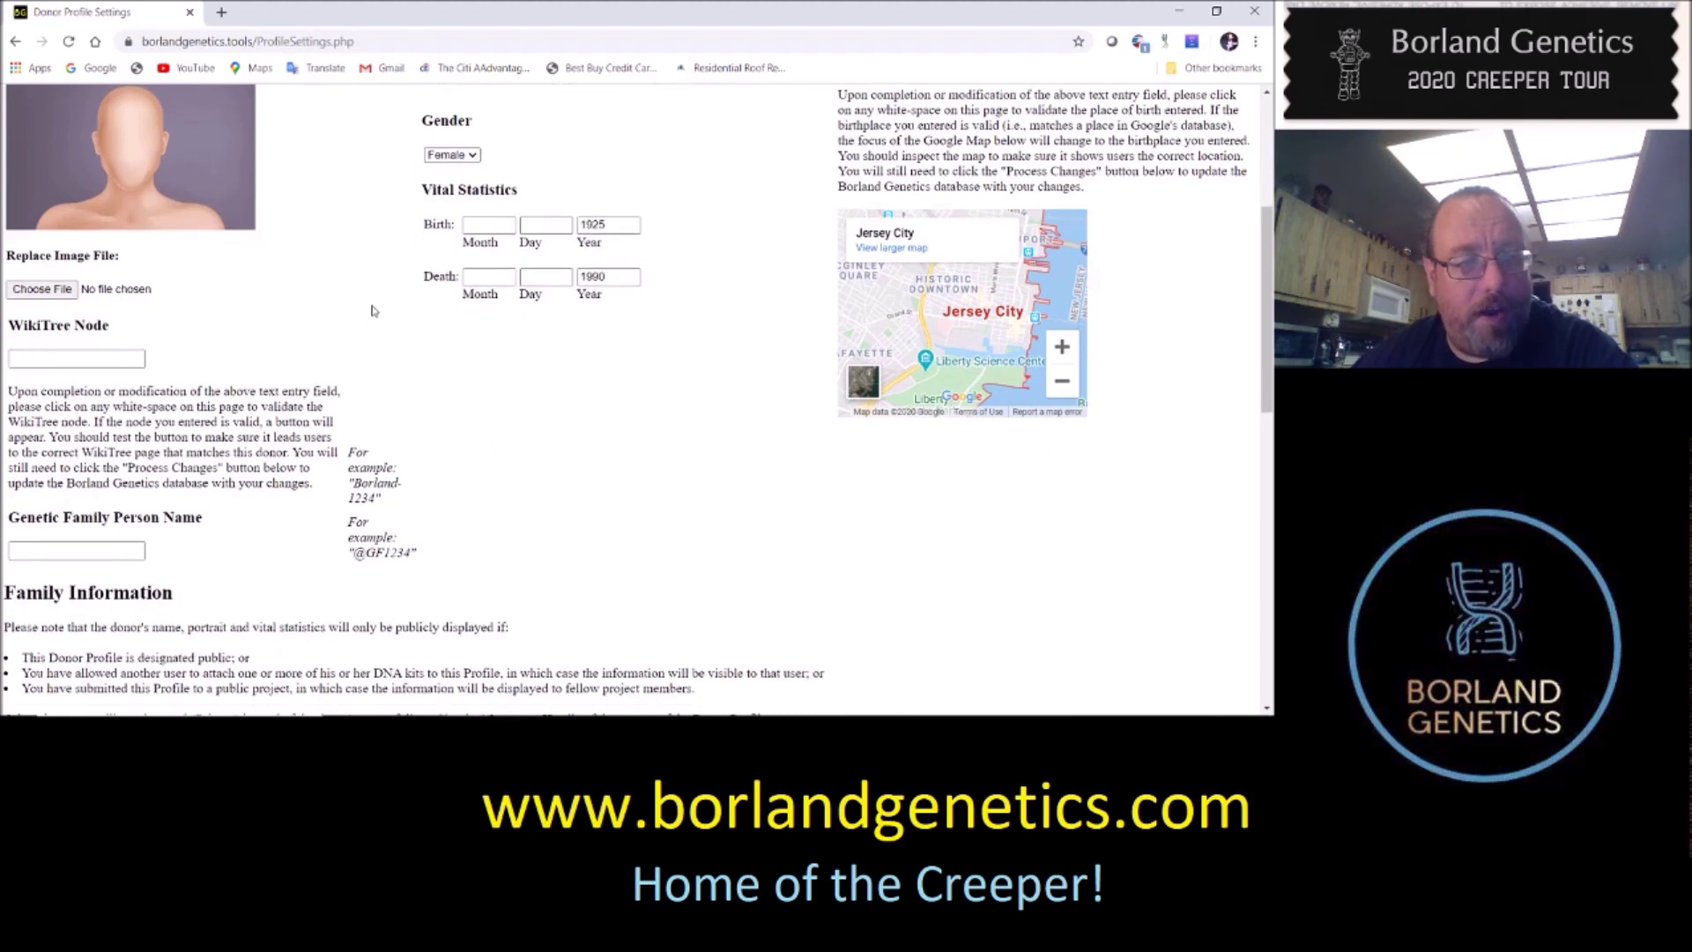
scroll(547, 508, "down", 7)
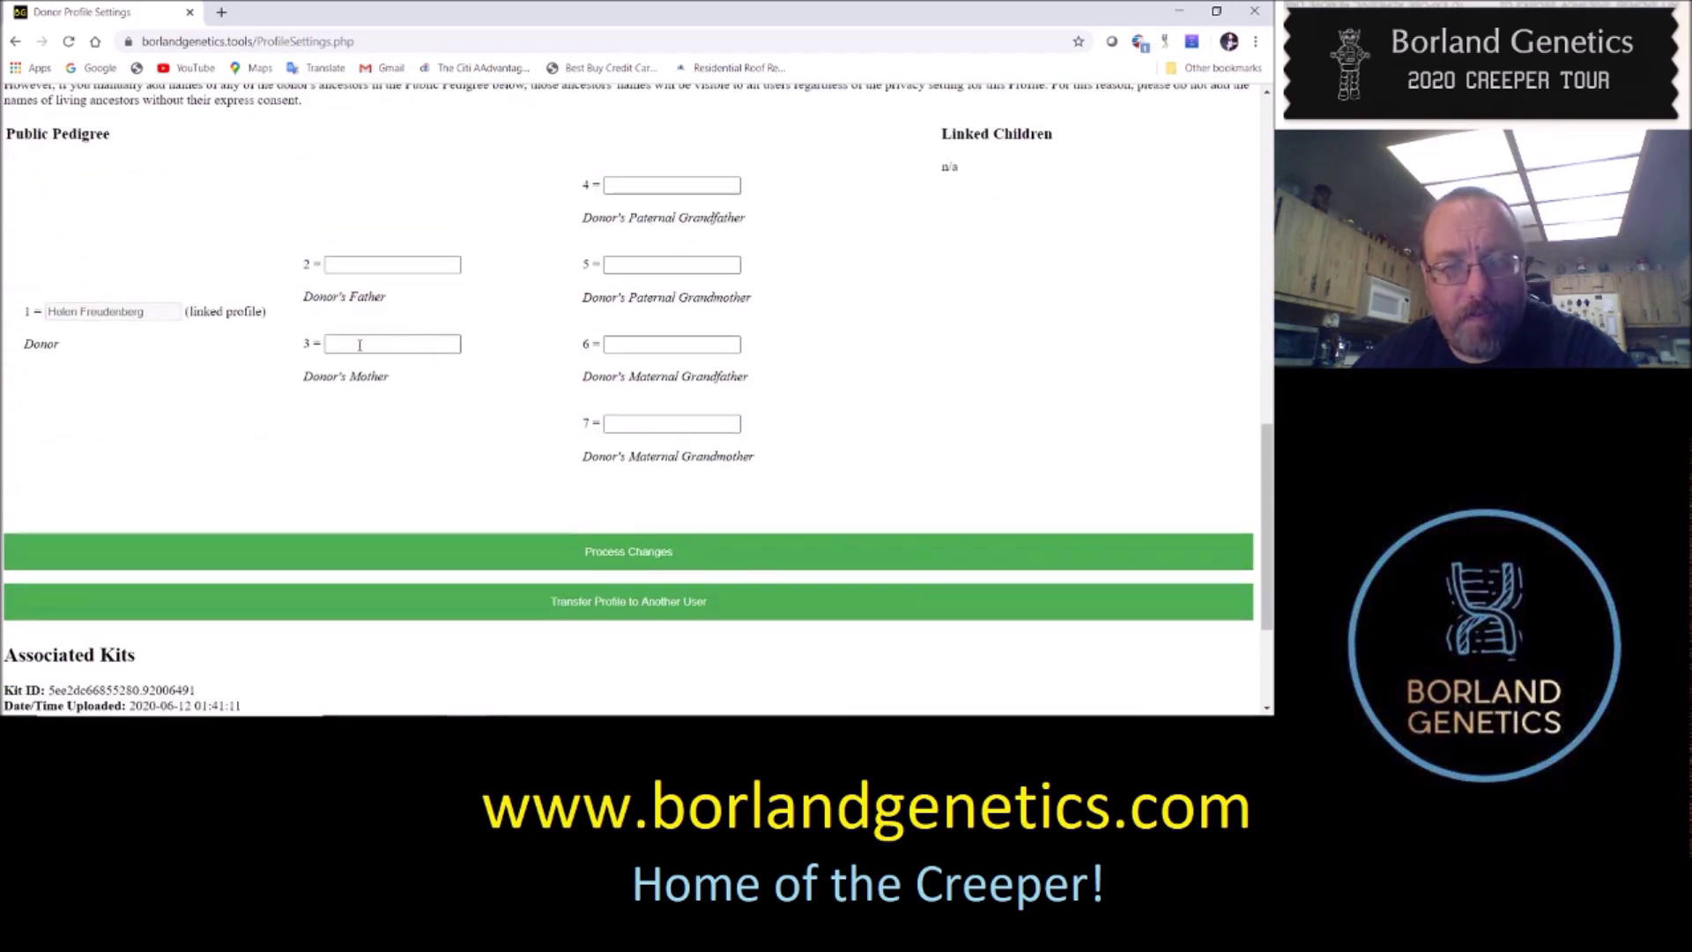
scroll(449, 316, "down", 3)
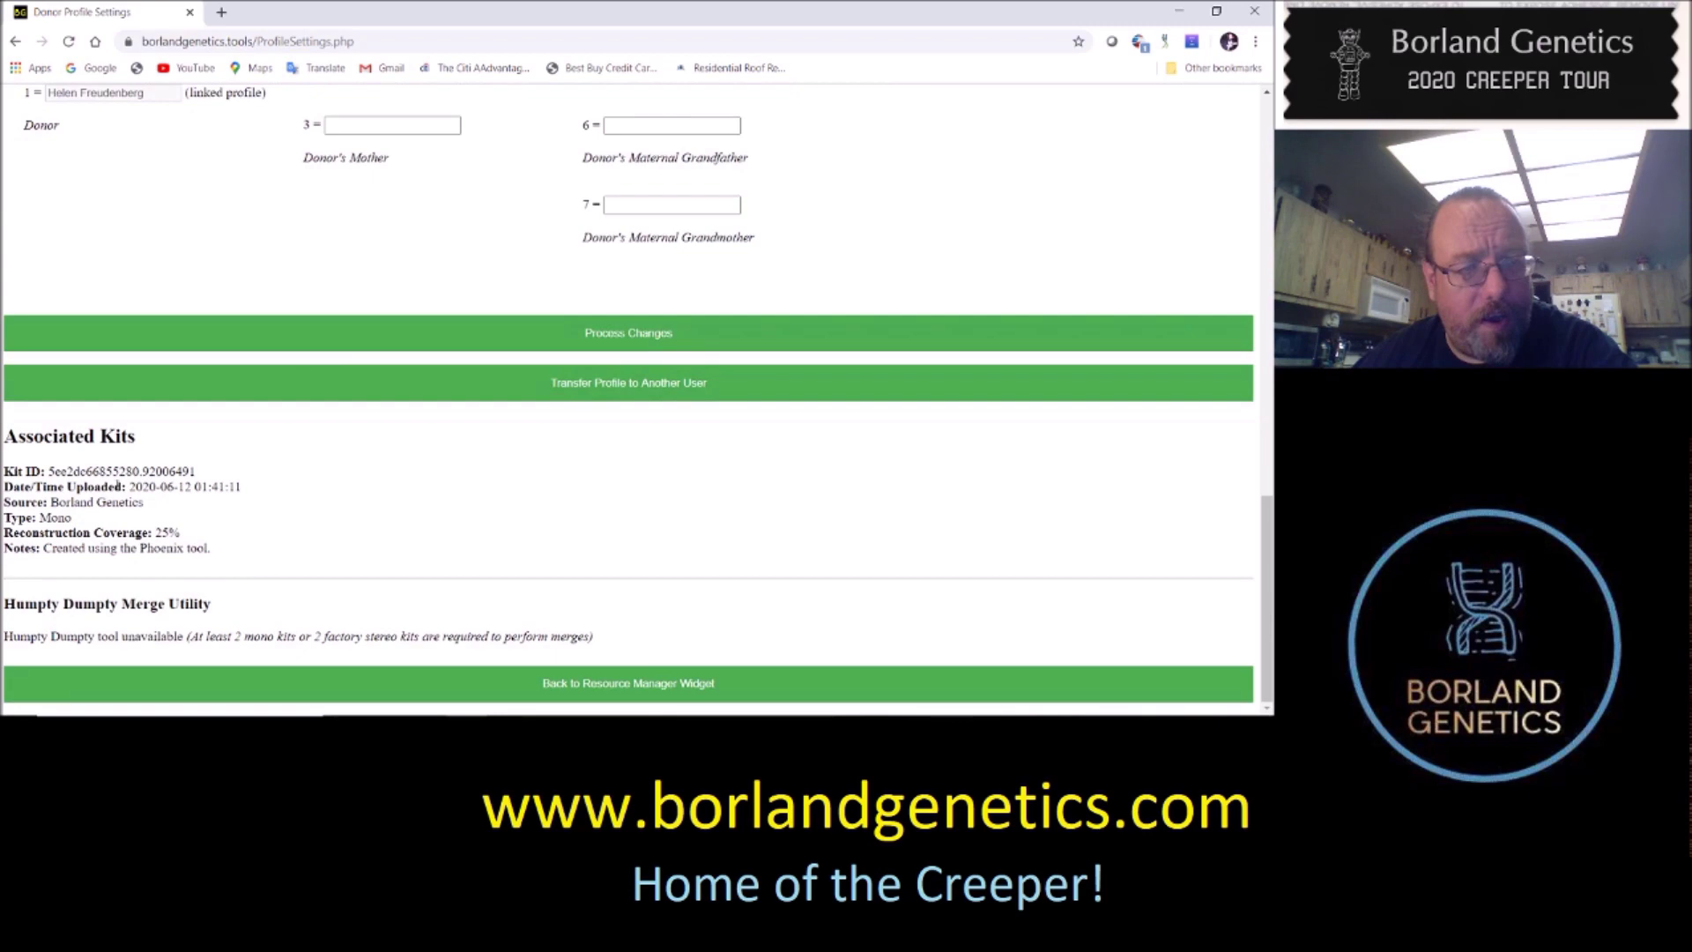
scroll(503, 298, "up", 15)
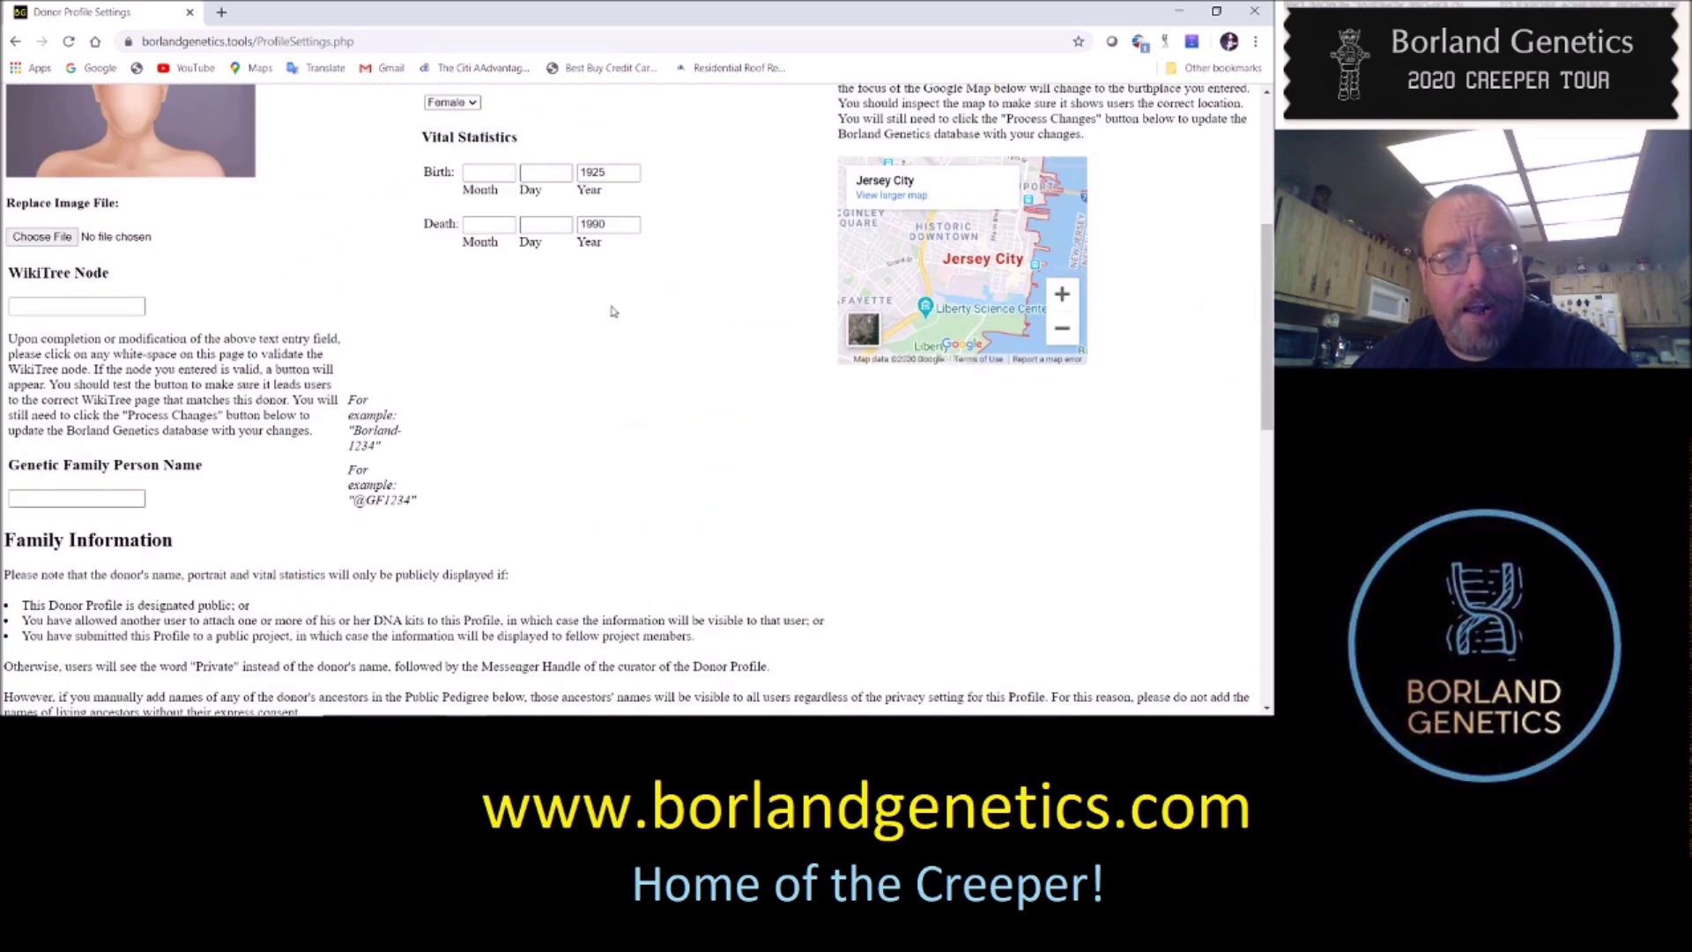
scroll(756, 353, "up", 2)
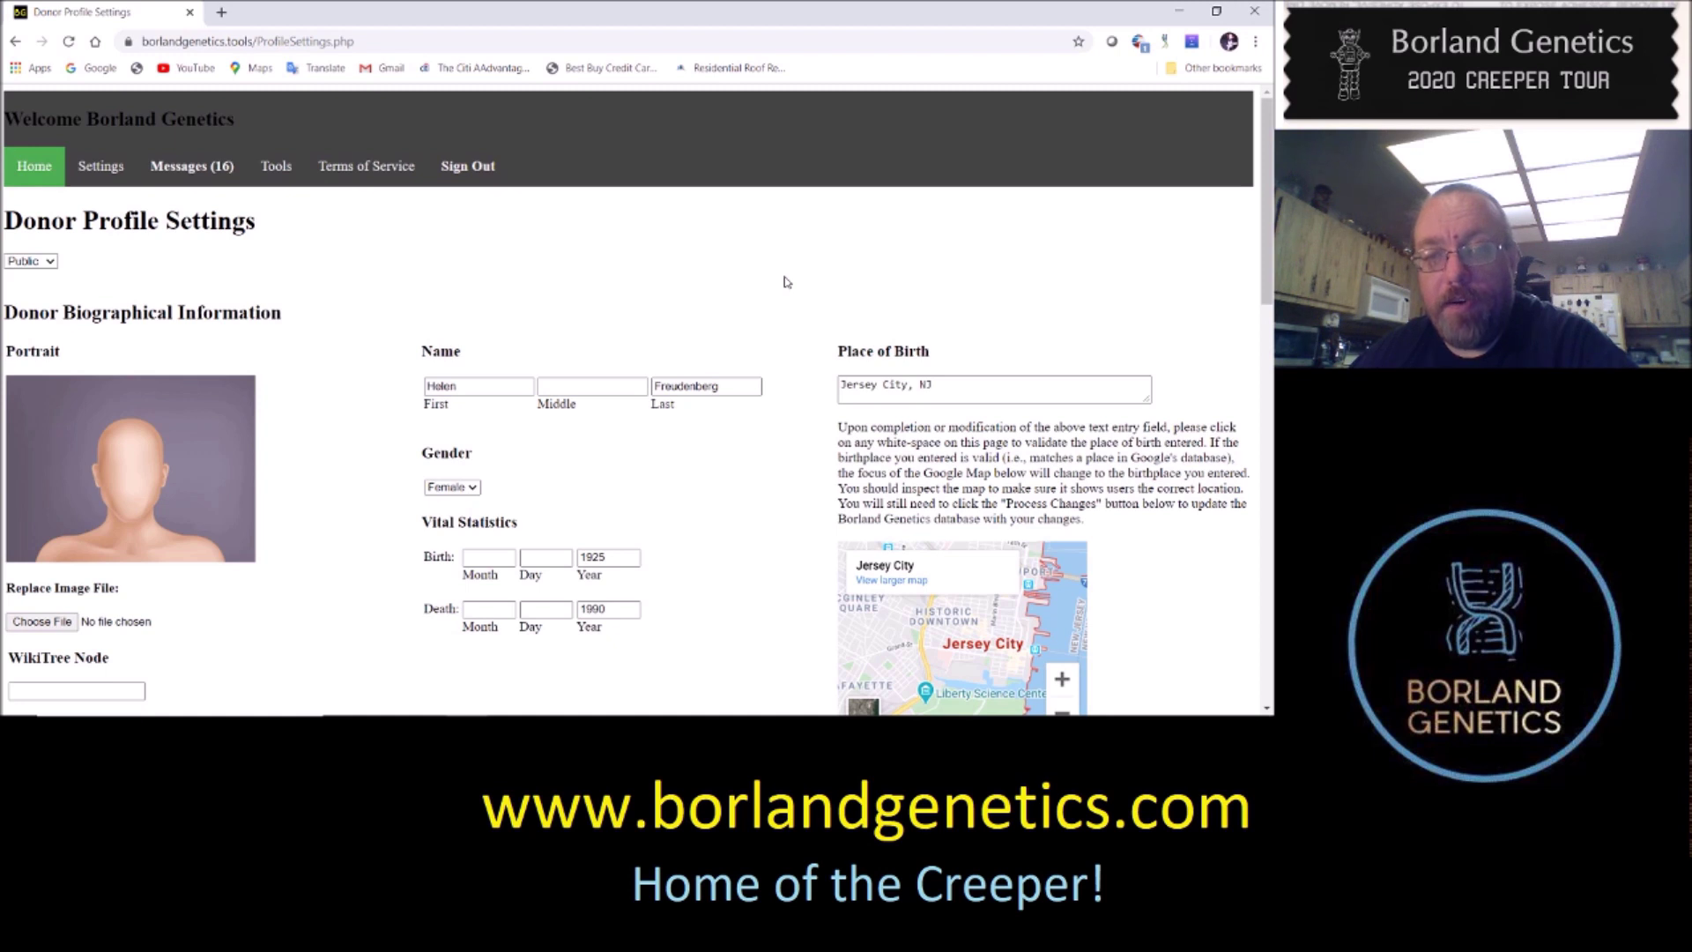
left_click(787, 282)
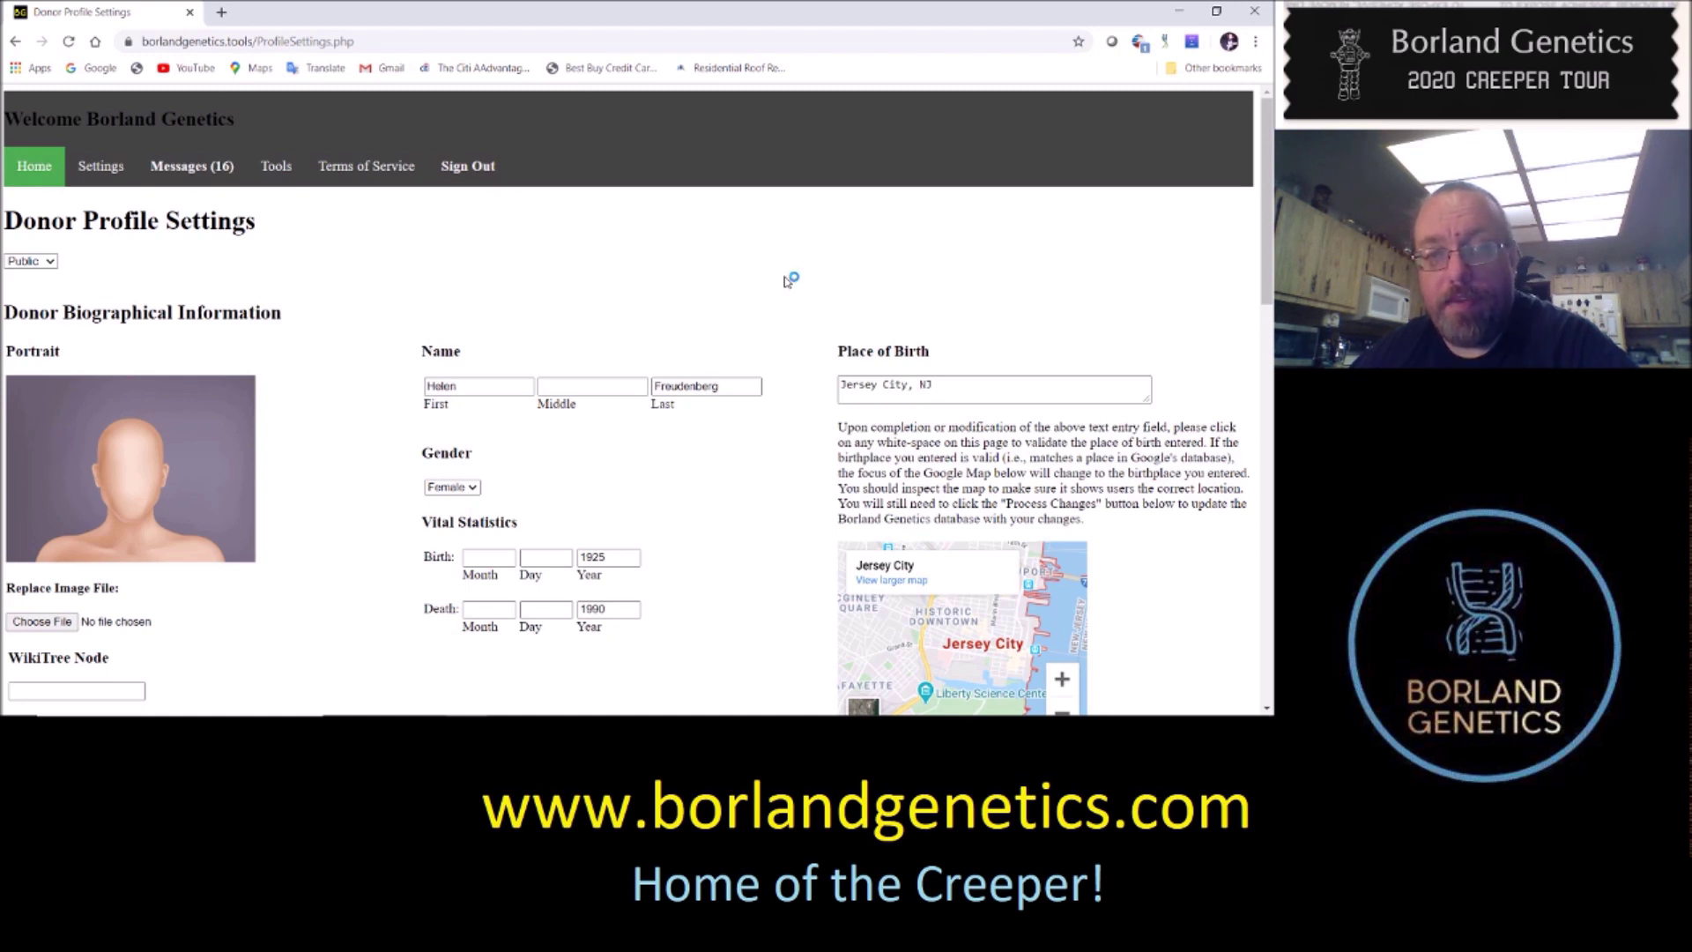